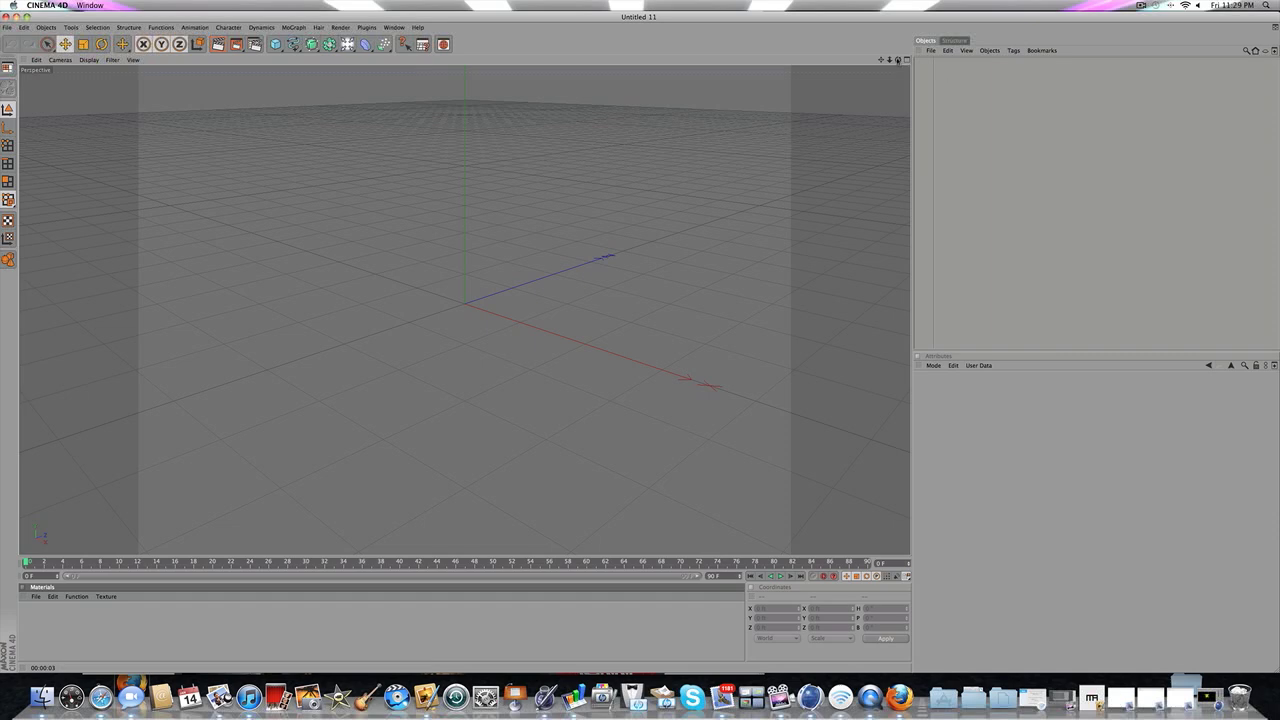
Step: Add a MoGraph text object to the scene and set its text to "Shake"
left_click(898, 61)
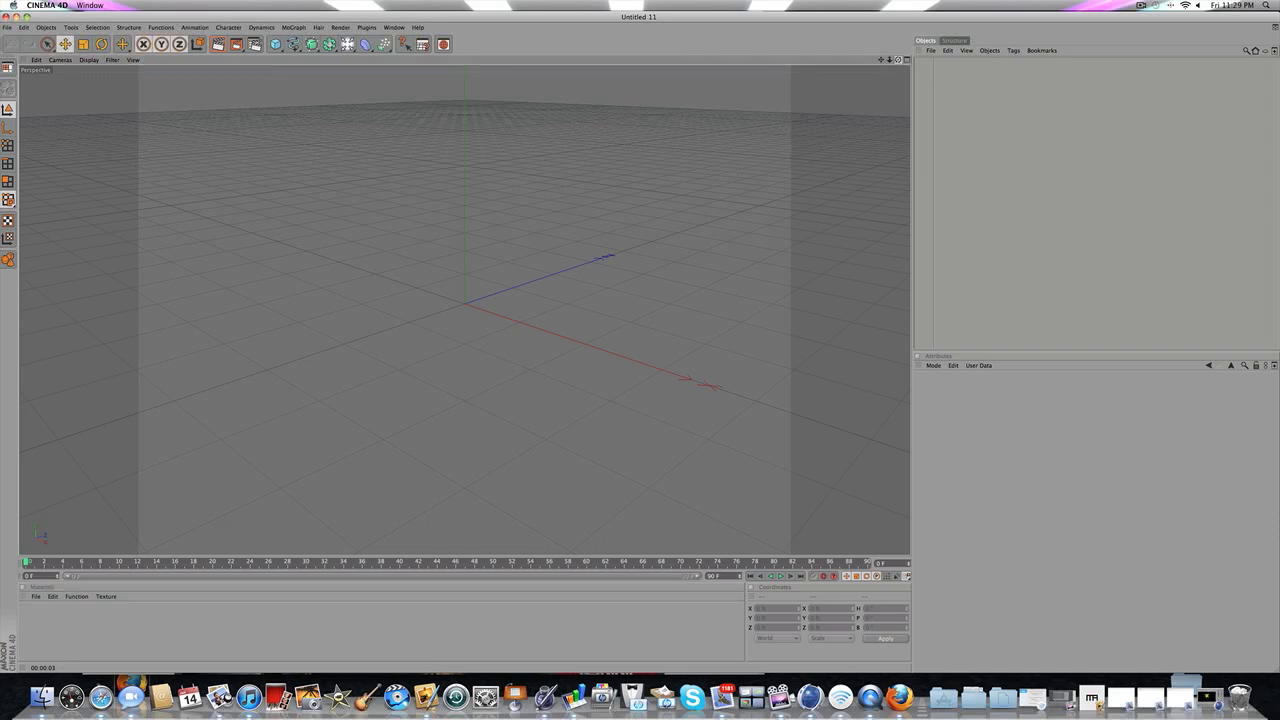
left_click(293, 27)
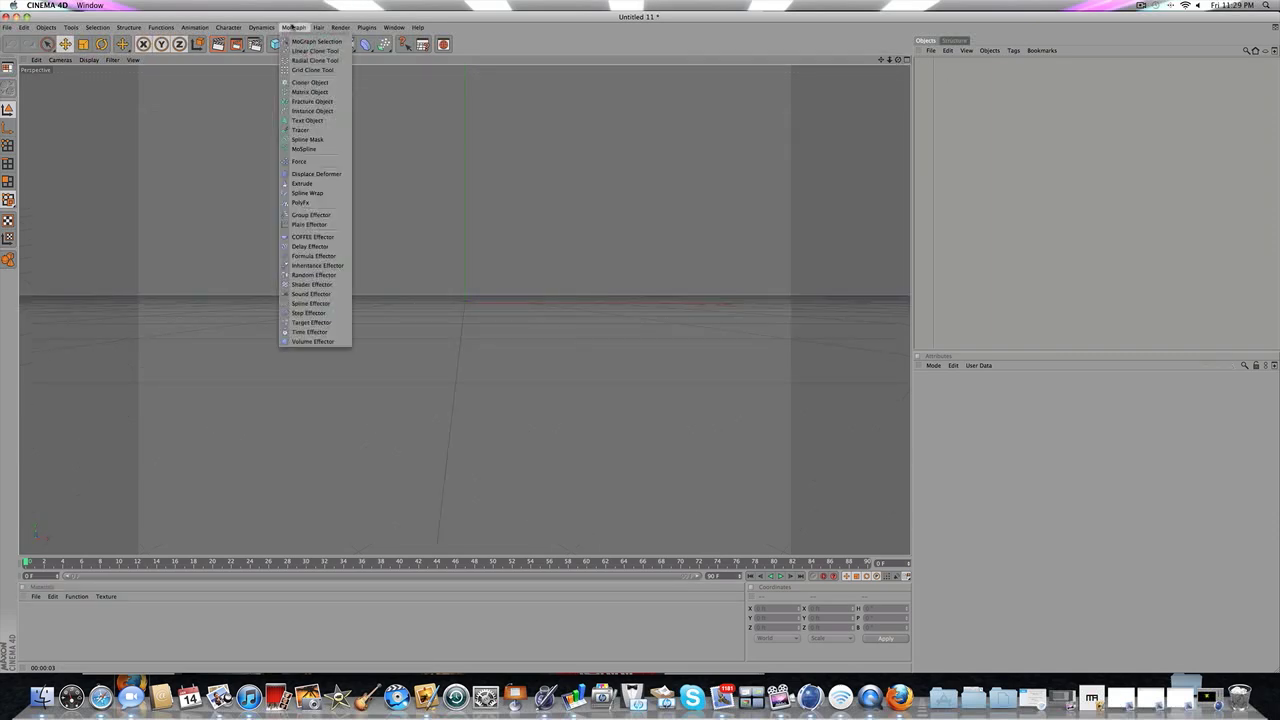
left_click(318, 120)
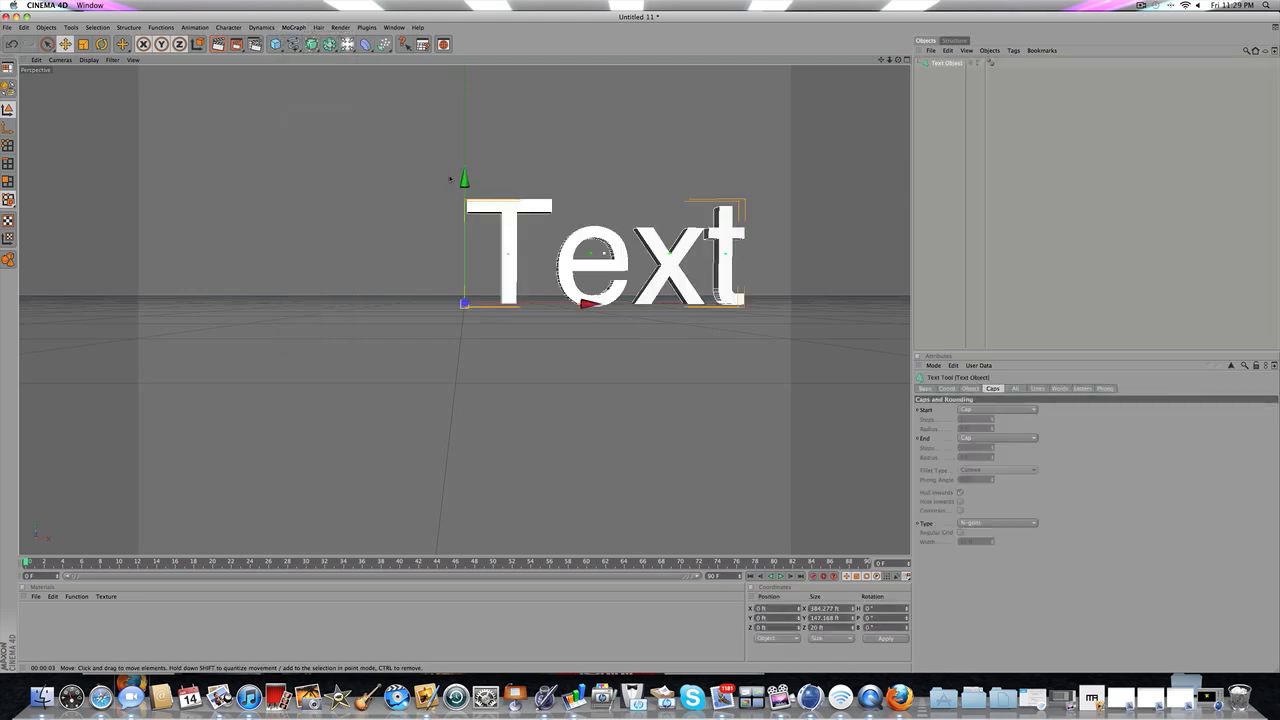
left_click(970, 388)
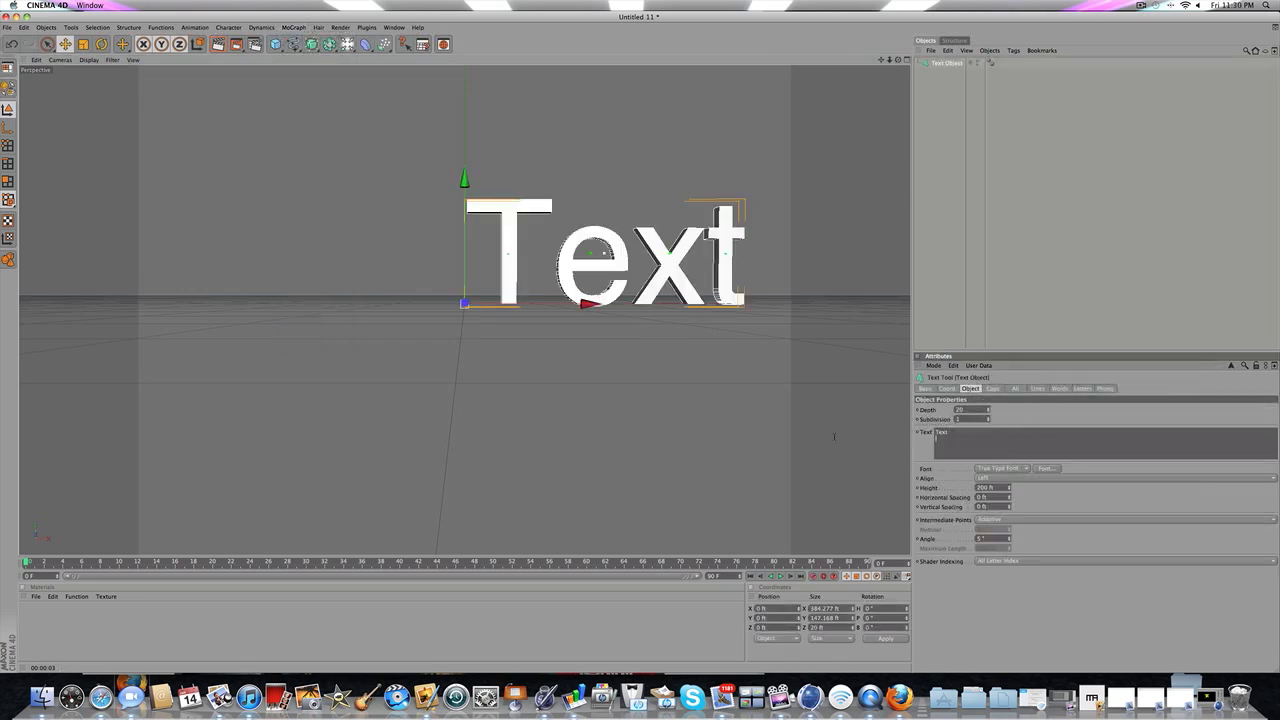
left_click_drag(834, 436, 800, 434)
type("Shak")
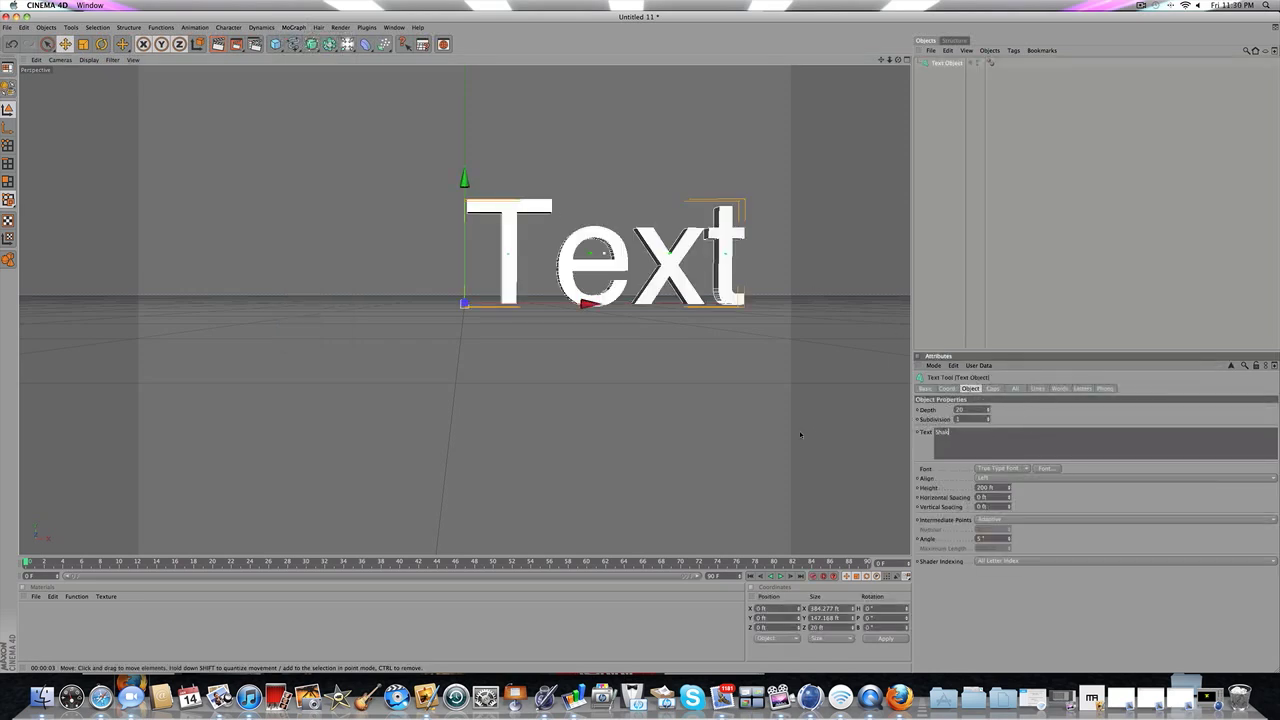
type("e")
Step: Set the text object's font to Abaddon and its alignment to Middle, leaving the object deselected
left_click(1046, 468)
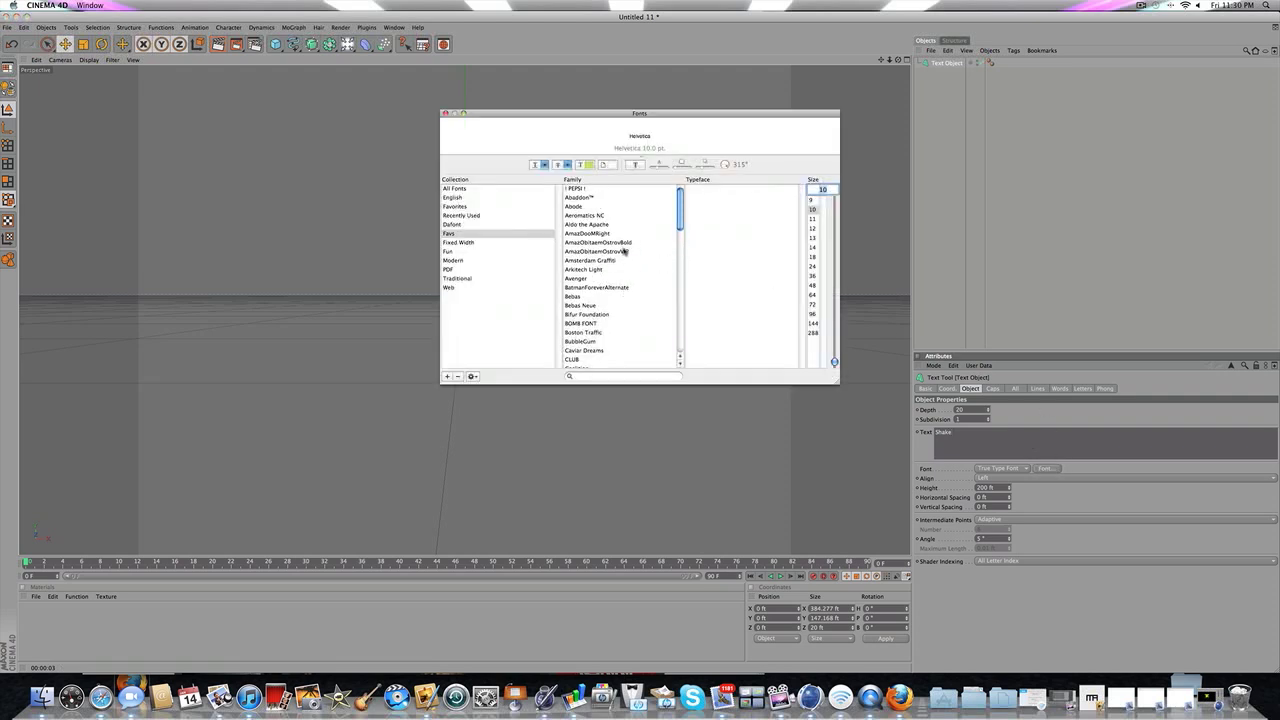
left_click(578, 198)
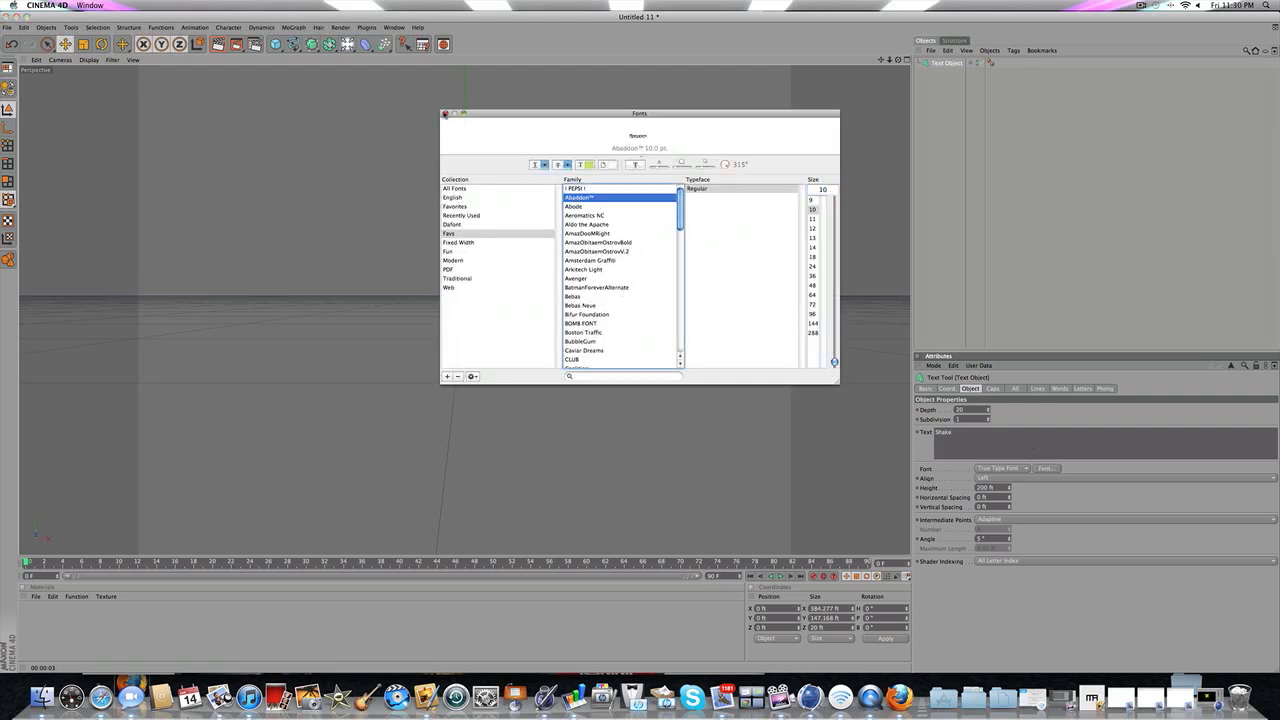
left_click(445, 113)
left_click(1012, 478)
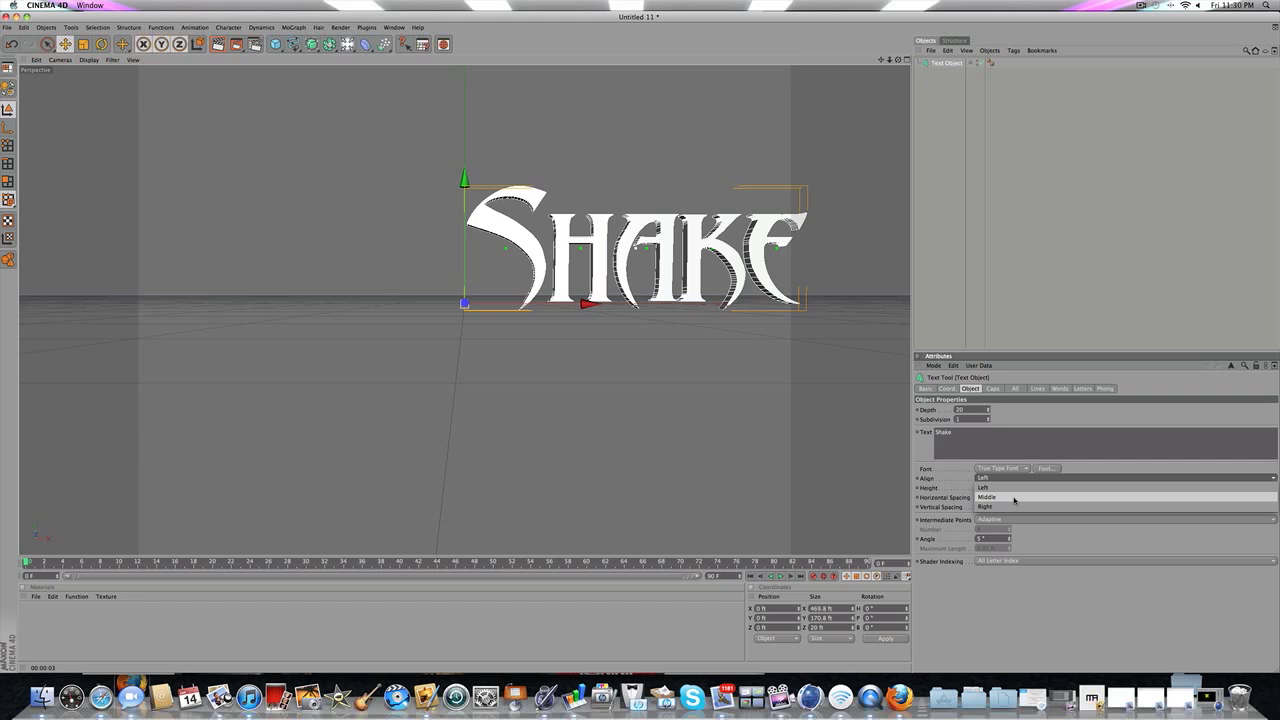
left_click(1014, 498)
left_click(1035, 333)
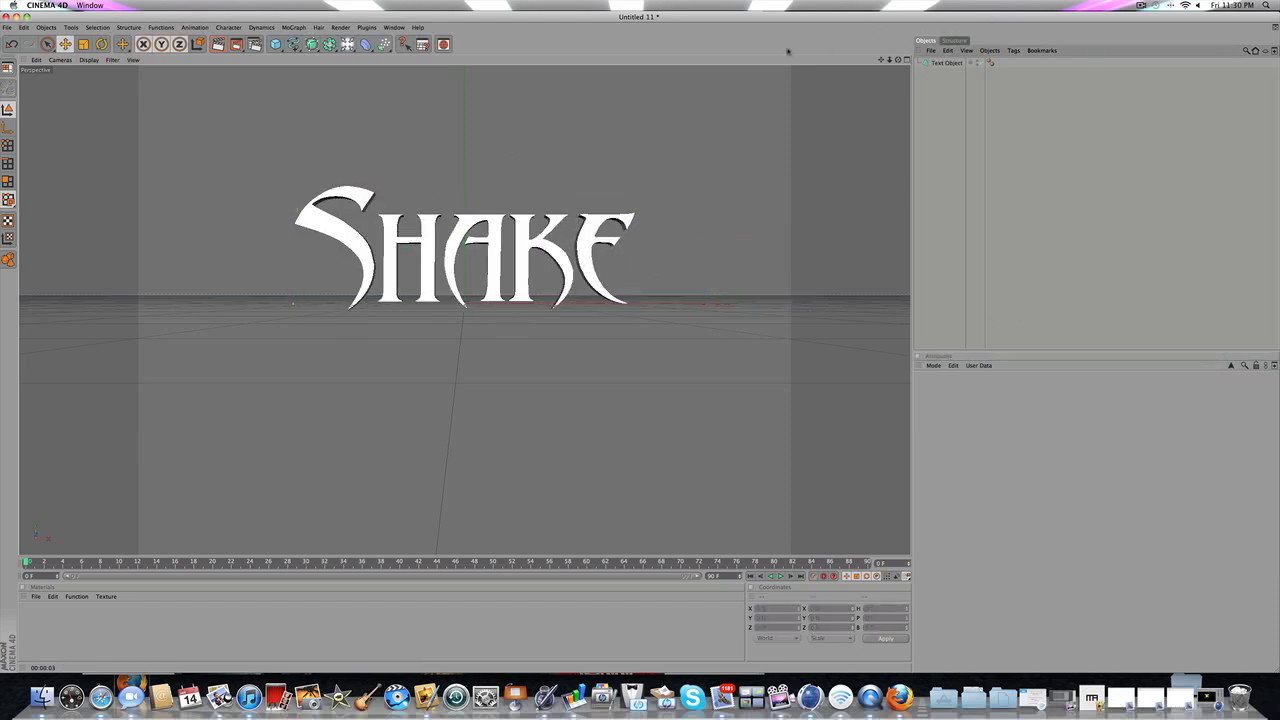
Step: Add a camera object in front of the text and make it the active camera for the viewport
left_click(348, 45)
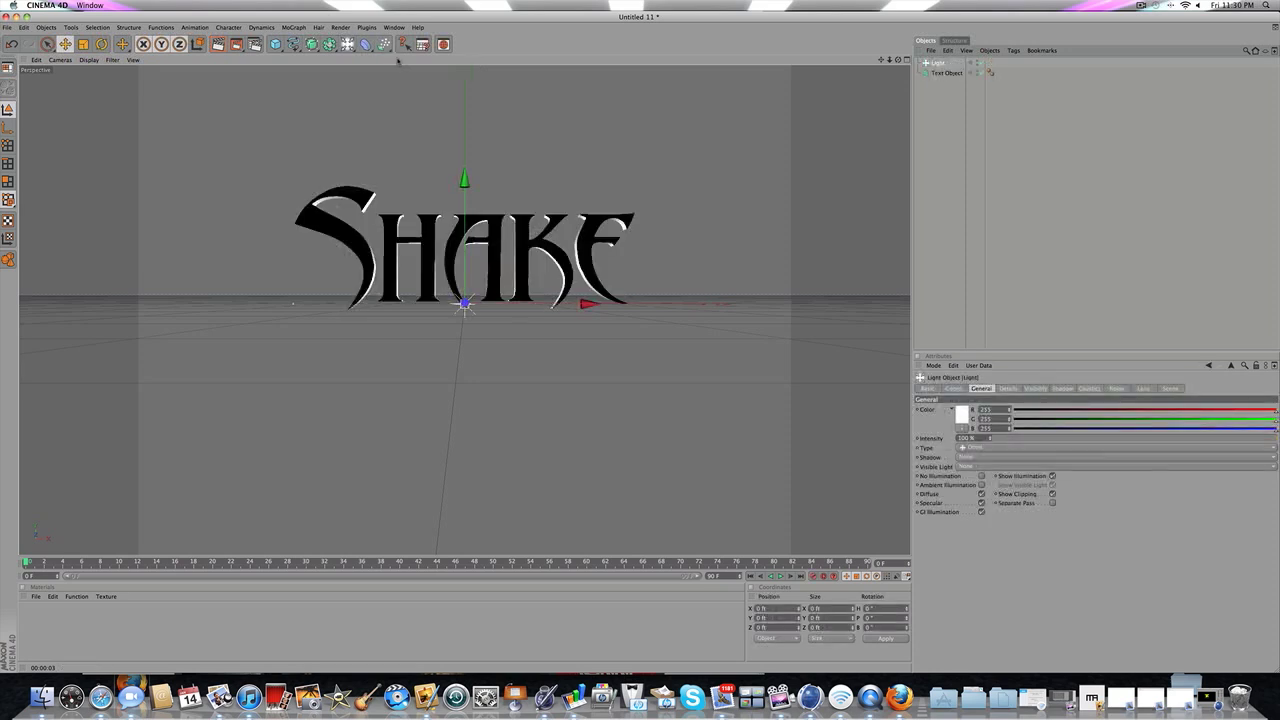
key("super+z")
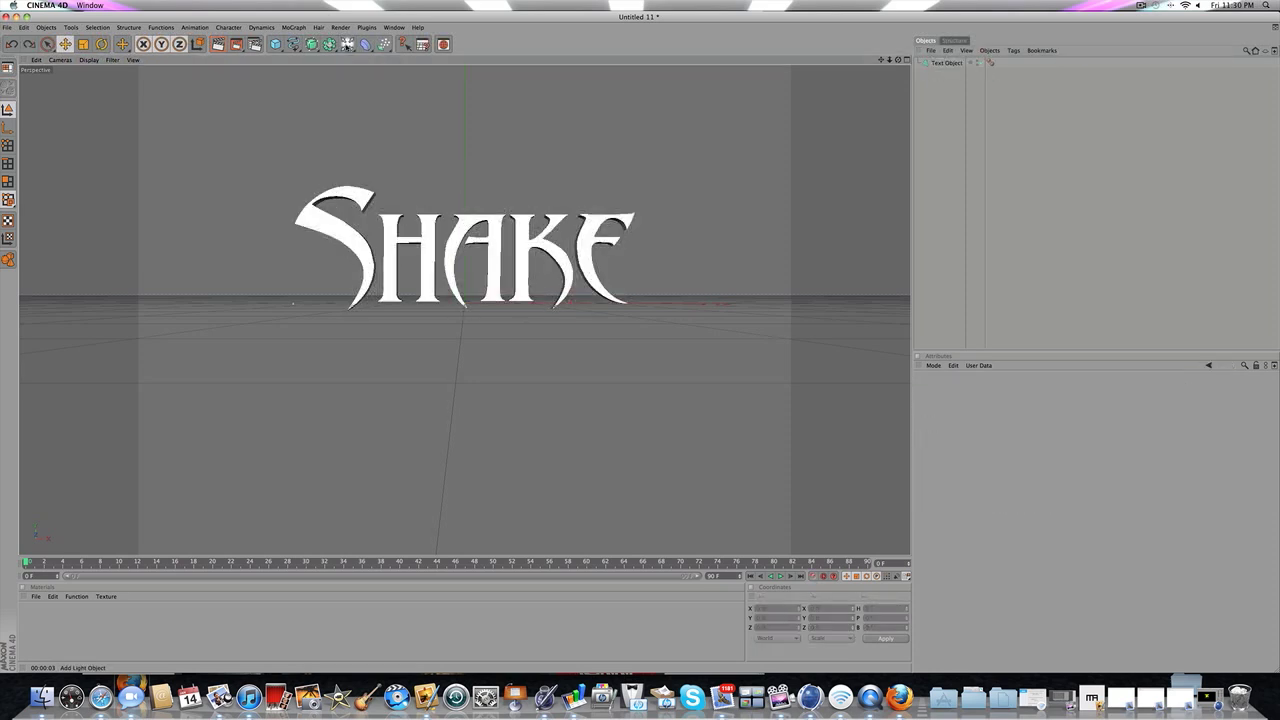
left_click_drag(347, 44, 508, 71)
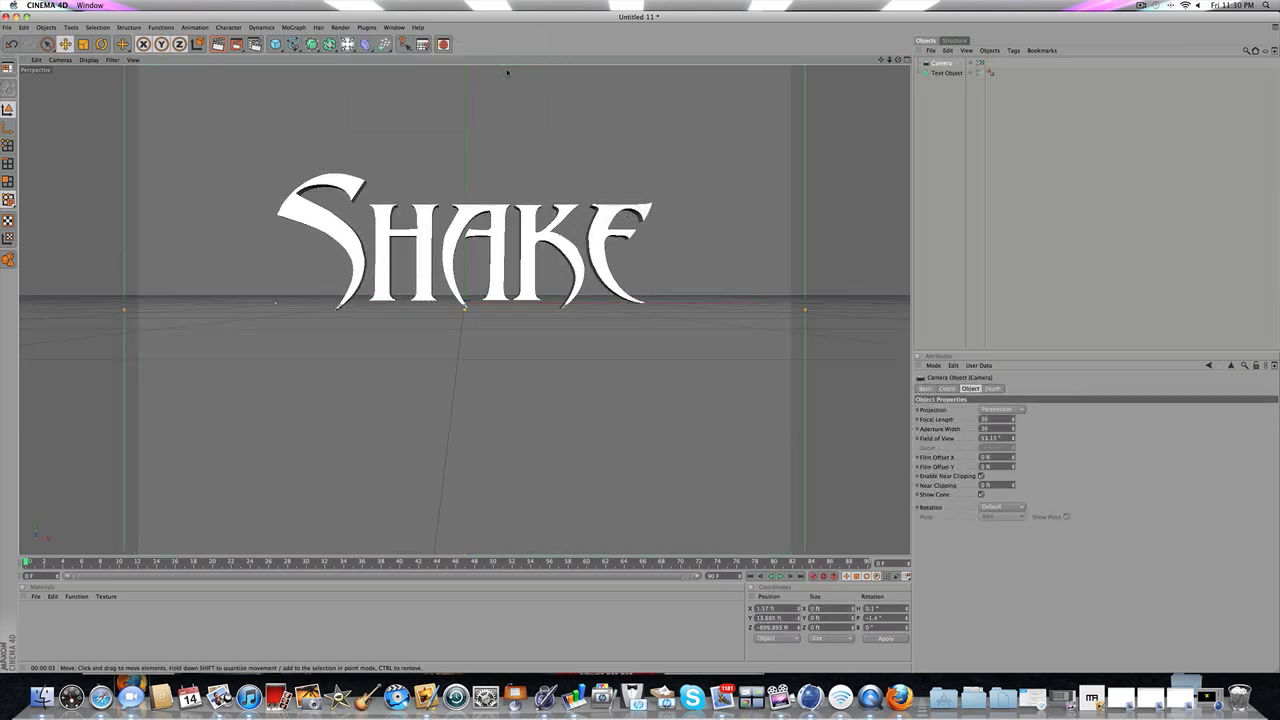
scroll(507, 72, "down", 5)
scroll(507, 72, "up", 4)
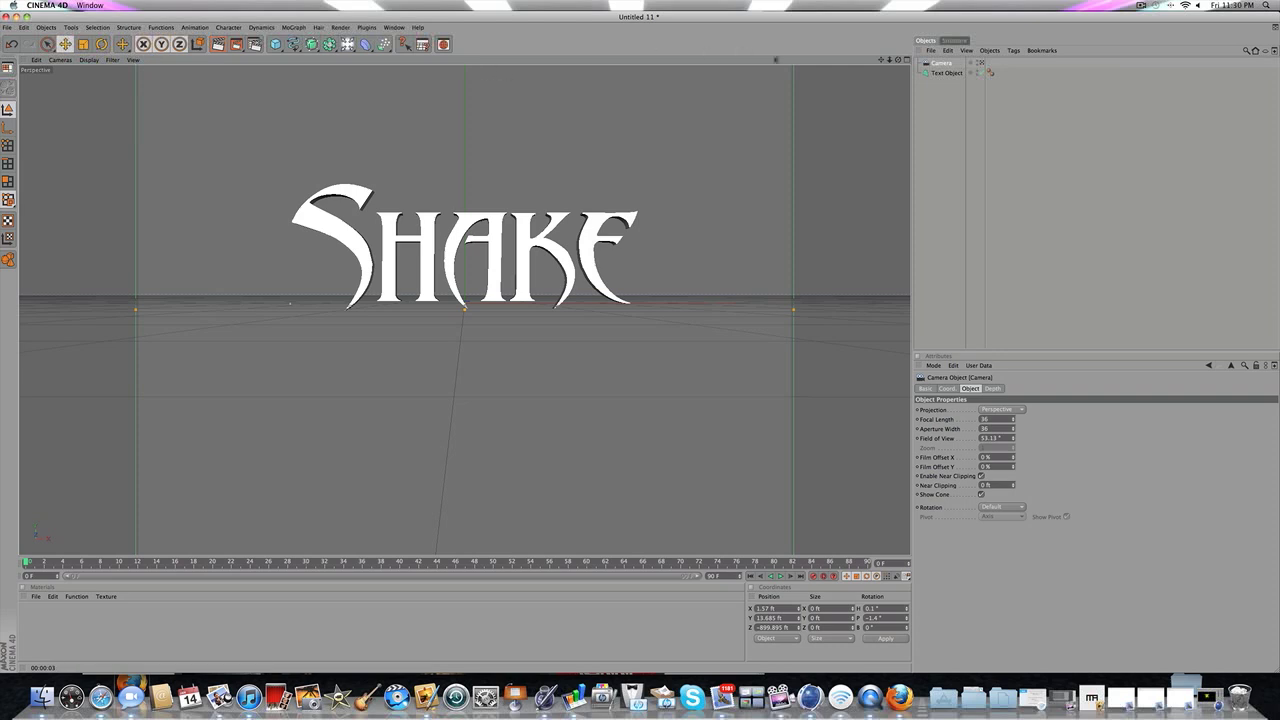
scroll(501, 122, "down", 5)
scroll(501, 121, "up", 2)
scroll(501, 120, "up", 2)
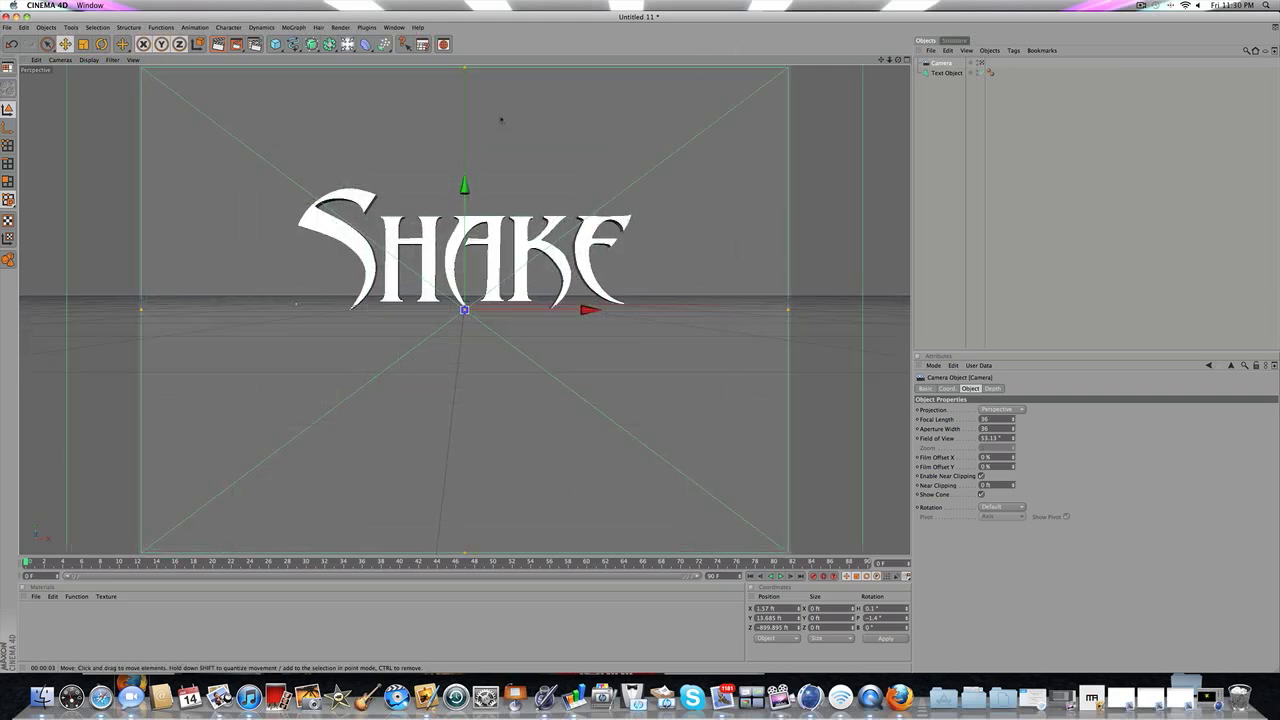
scroll(501, 120, "up", 2)
scroll(501, 120, "down", 1)
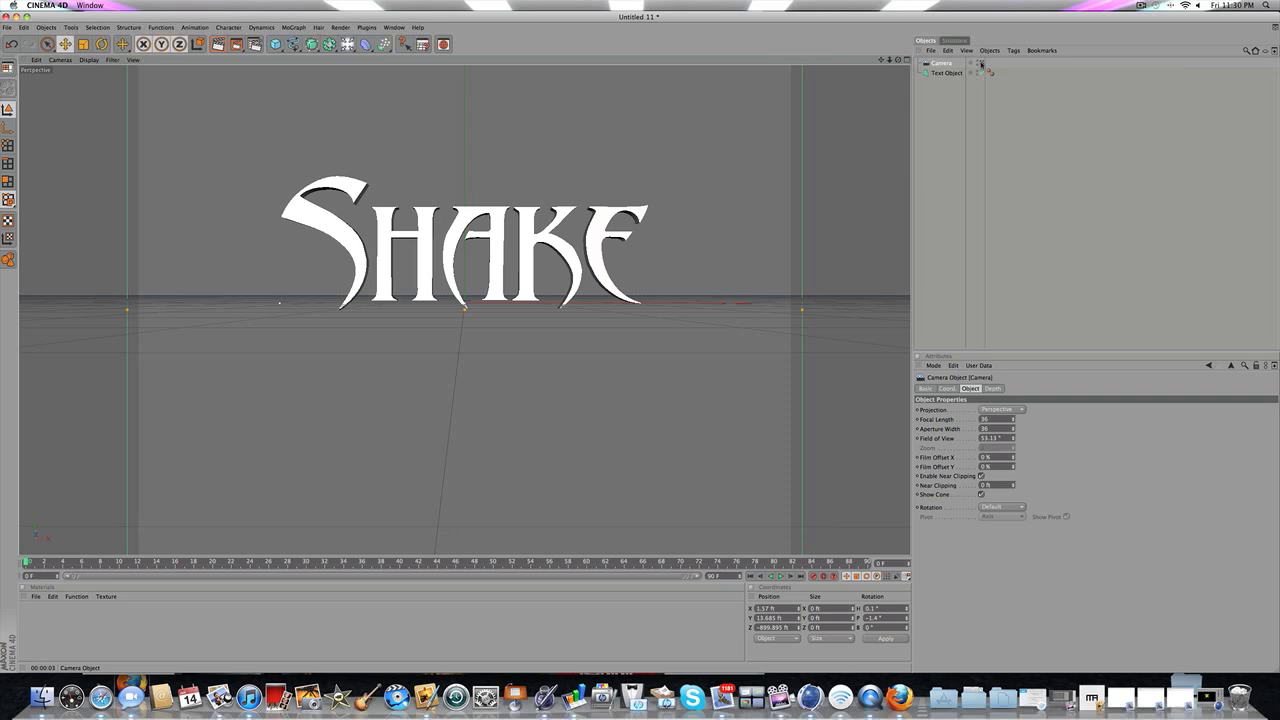
left_click(980, 64)
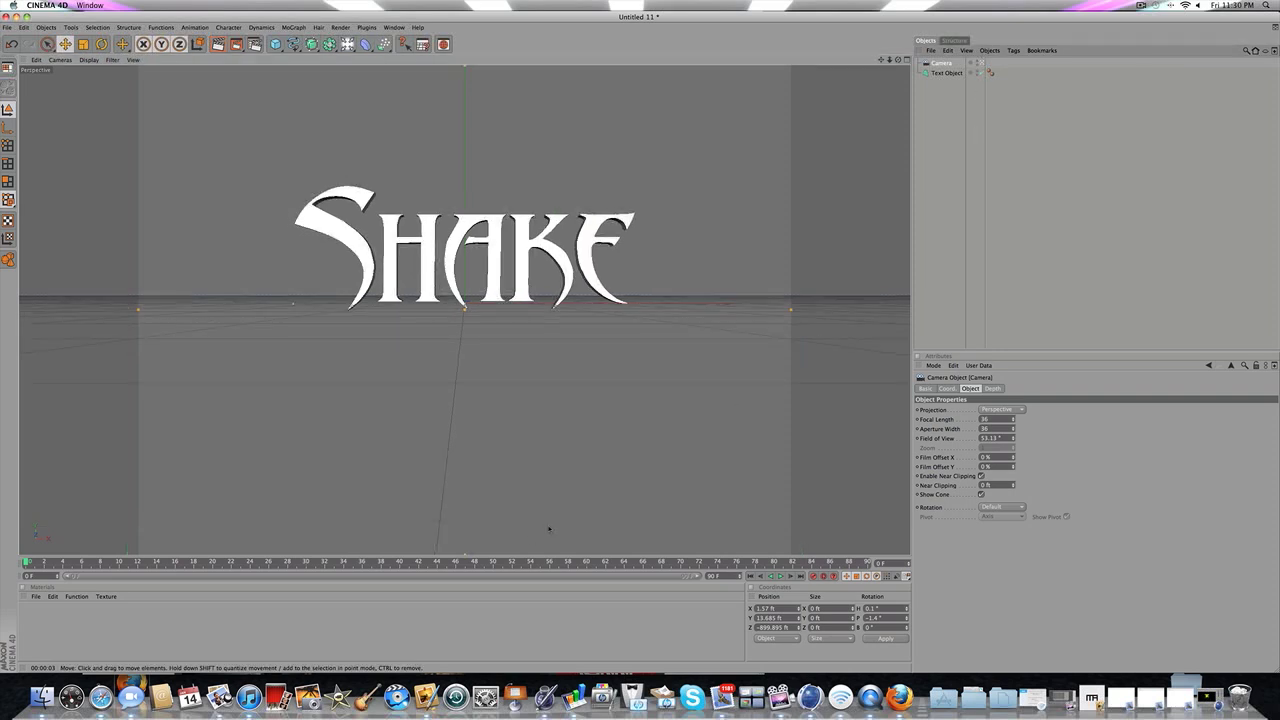
Step: Add a Vibrate tag to the camera
left_click_drag(512, 562, 603, 541)
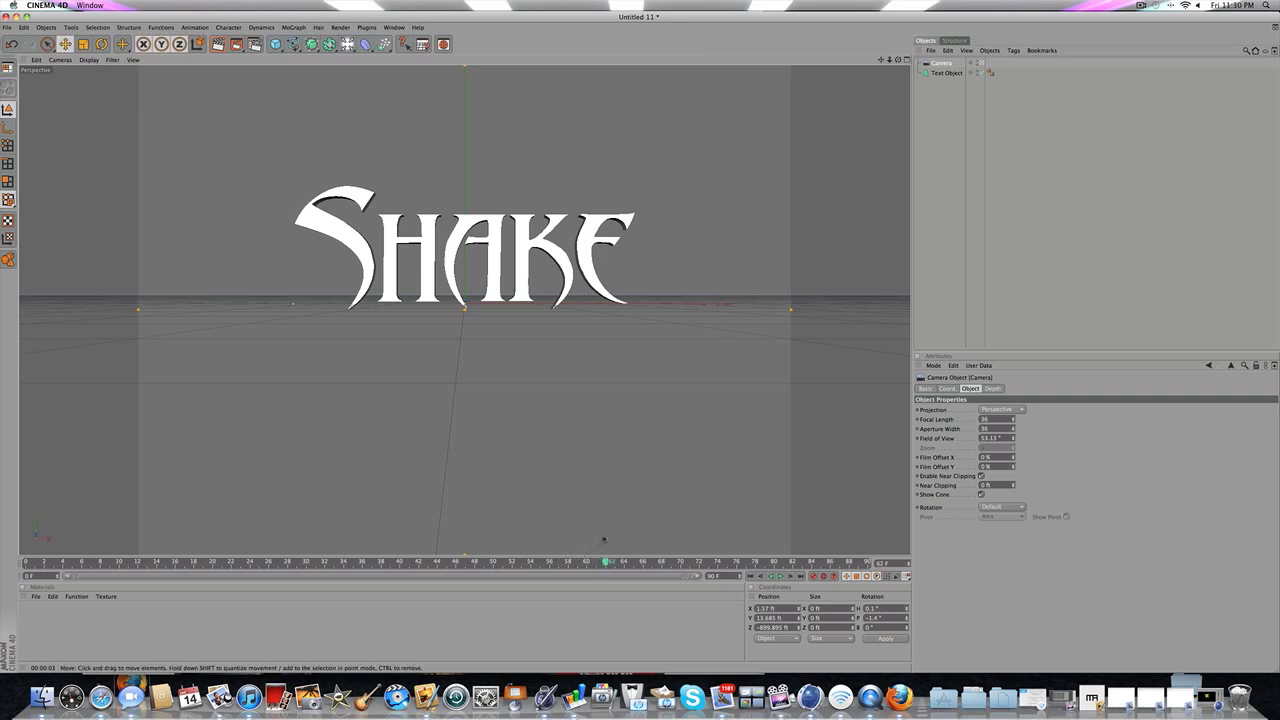
right_click(945, 64)
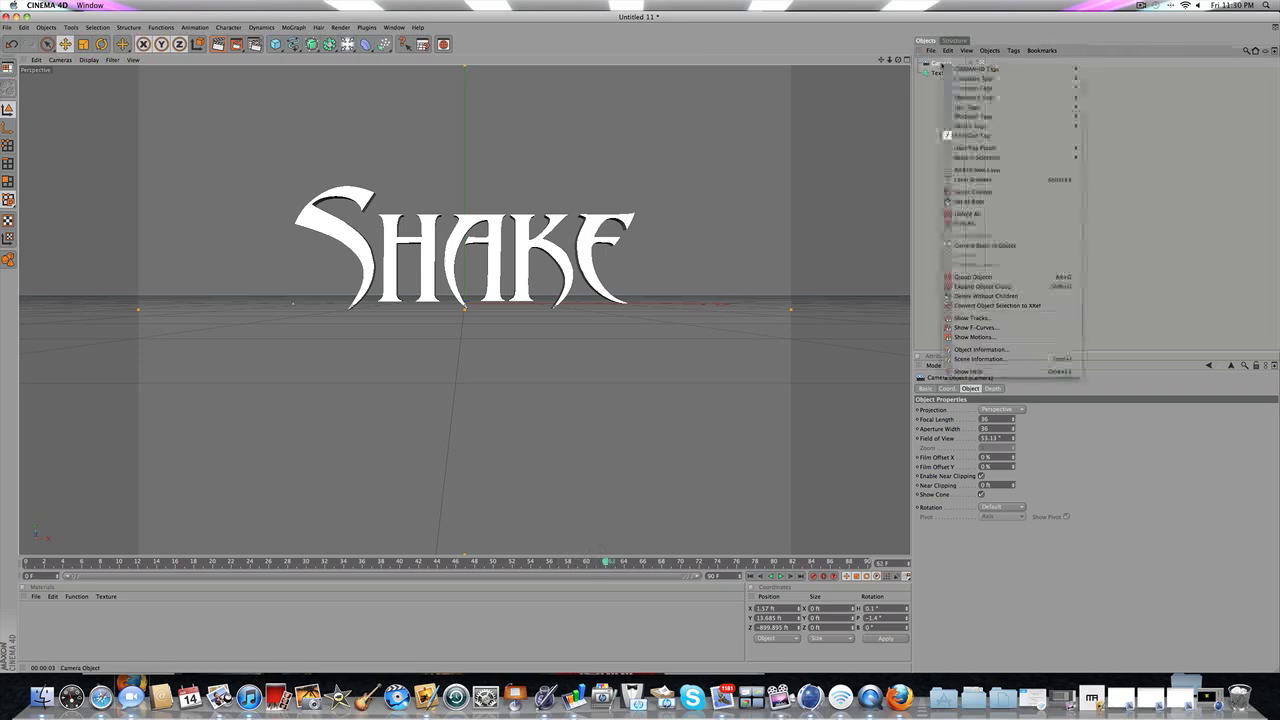
mouse_move(943, 67)
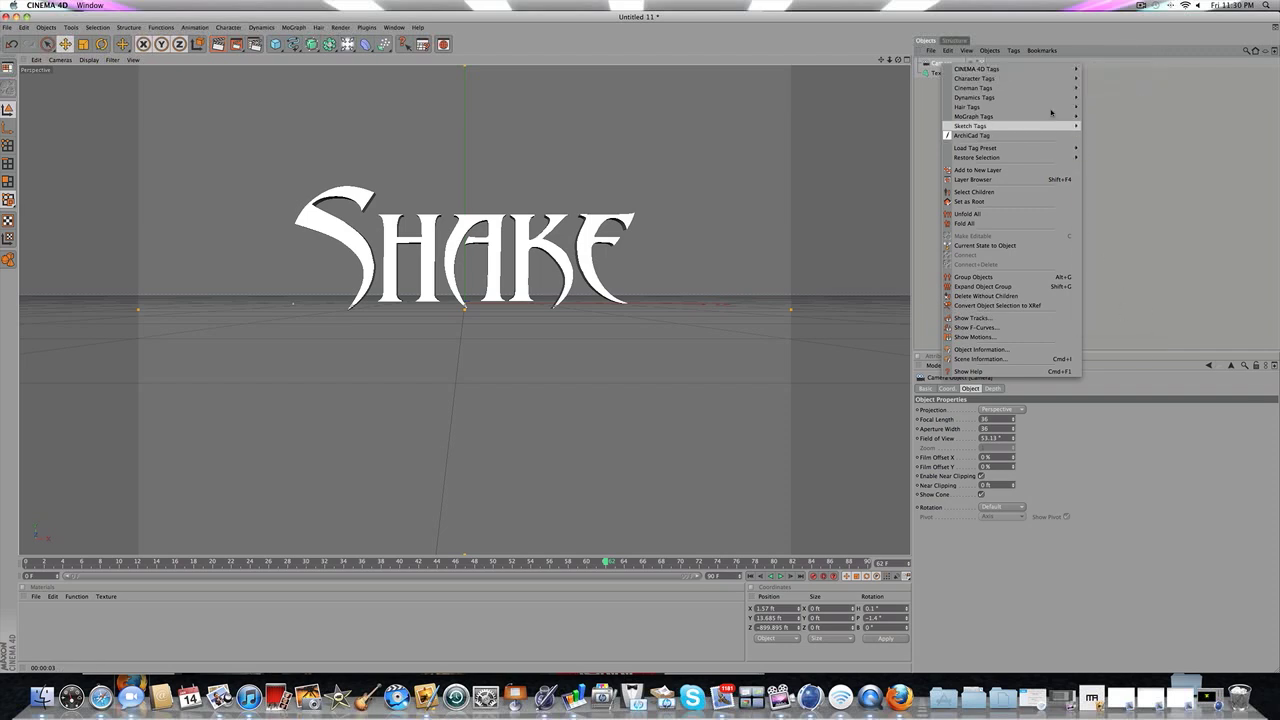
left_click(1124, 305)
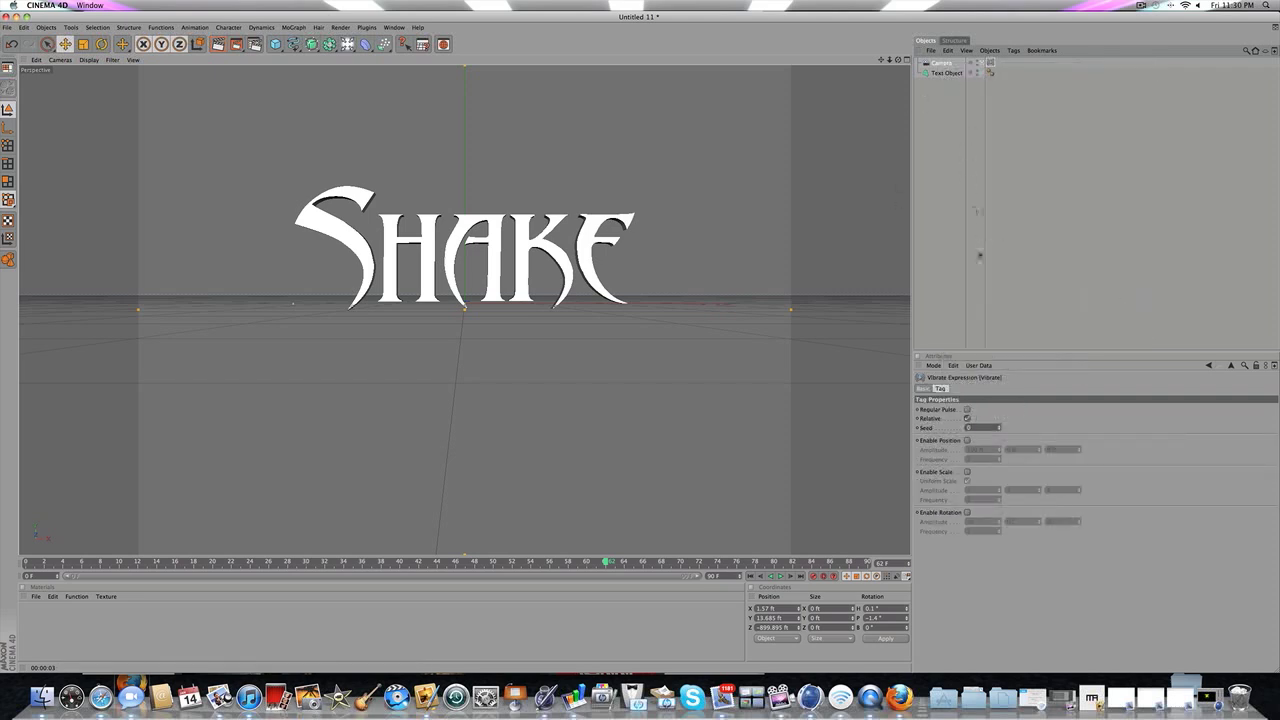
Step: Enable position vibration on the Vibrate tag and set the amplitude to 50 ft on all three axes
left_click(944, 441)
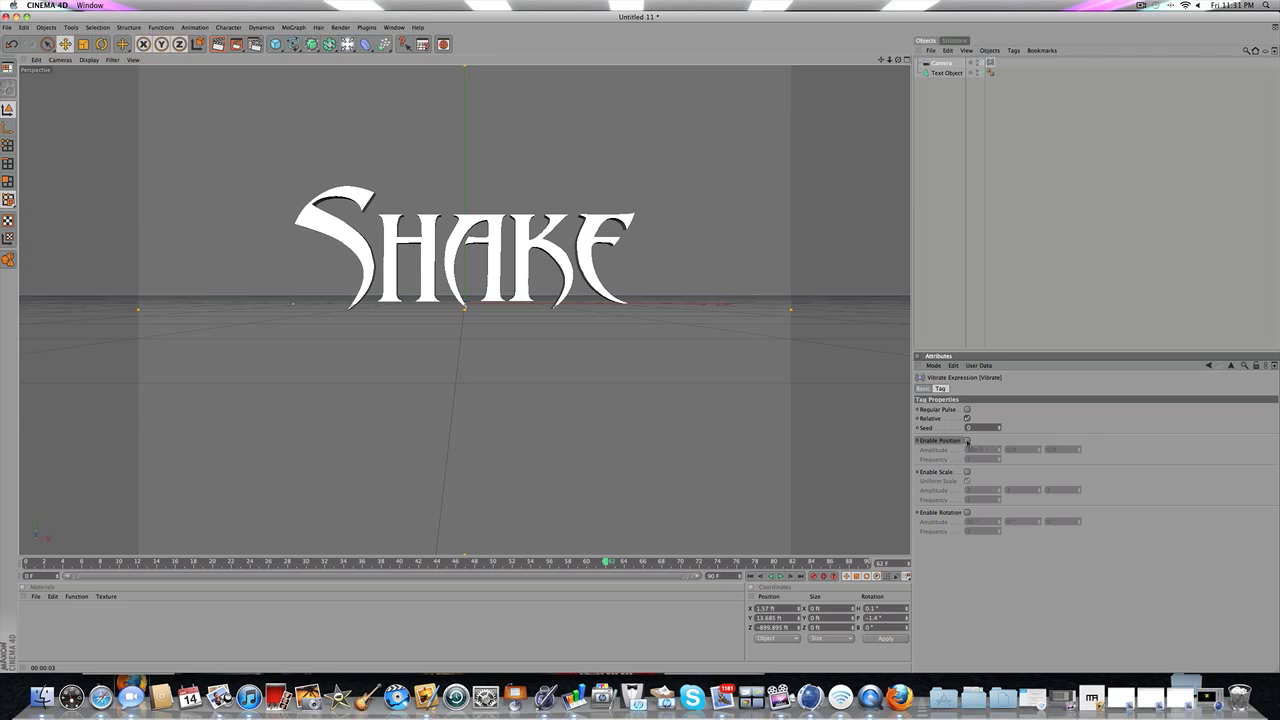
left_click(967, 441)
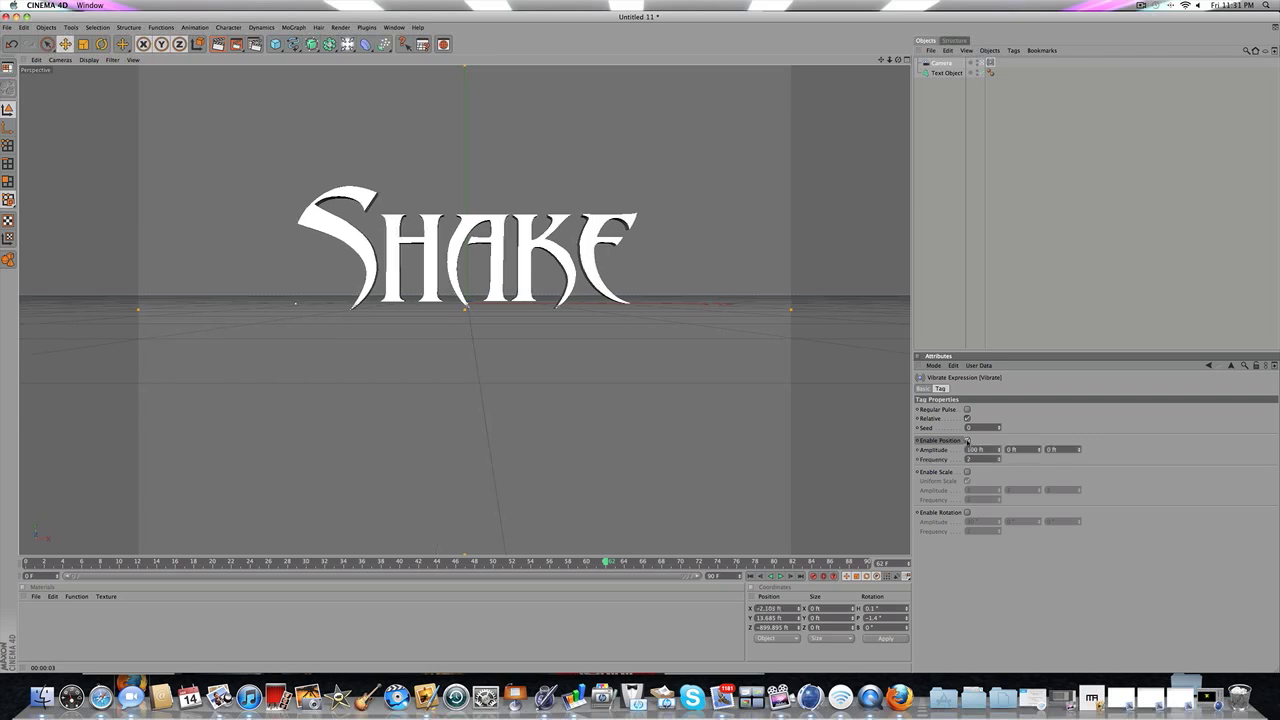
double_click(971, 450)
type("50")
key("Tab")
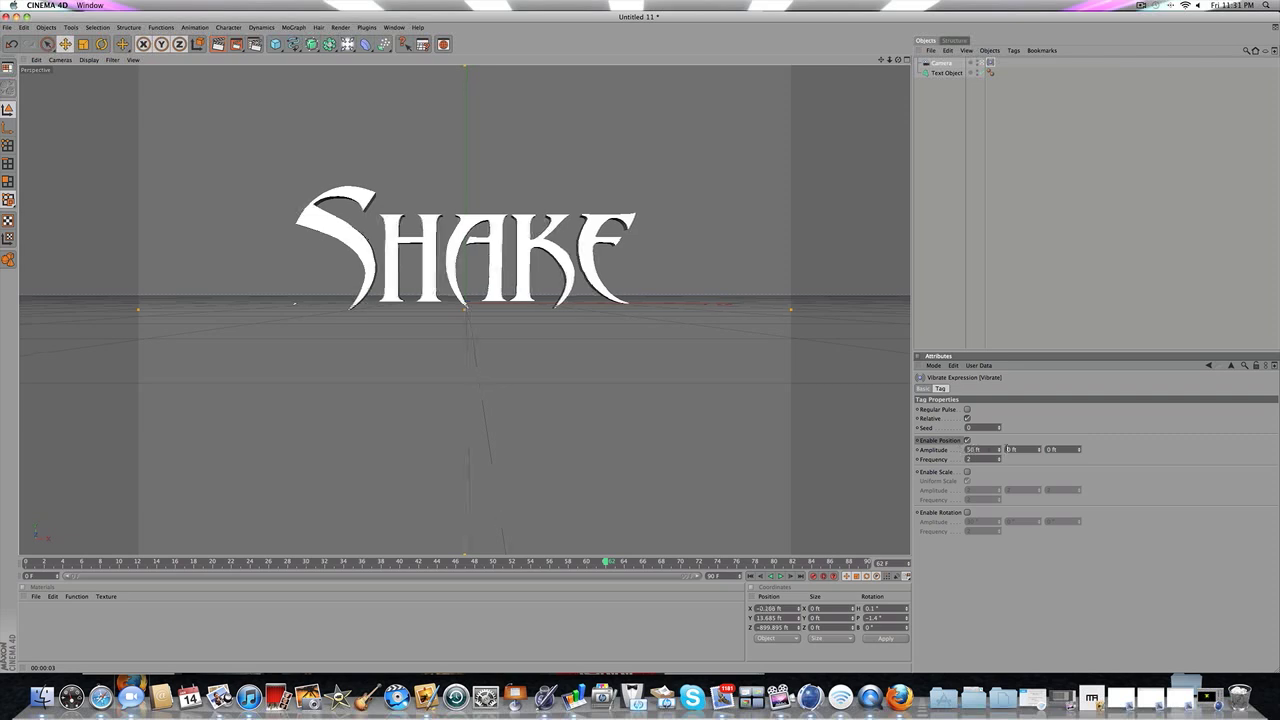
type("5")
left_click(1047, 450)
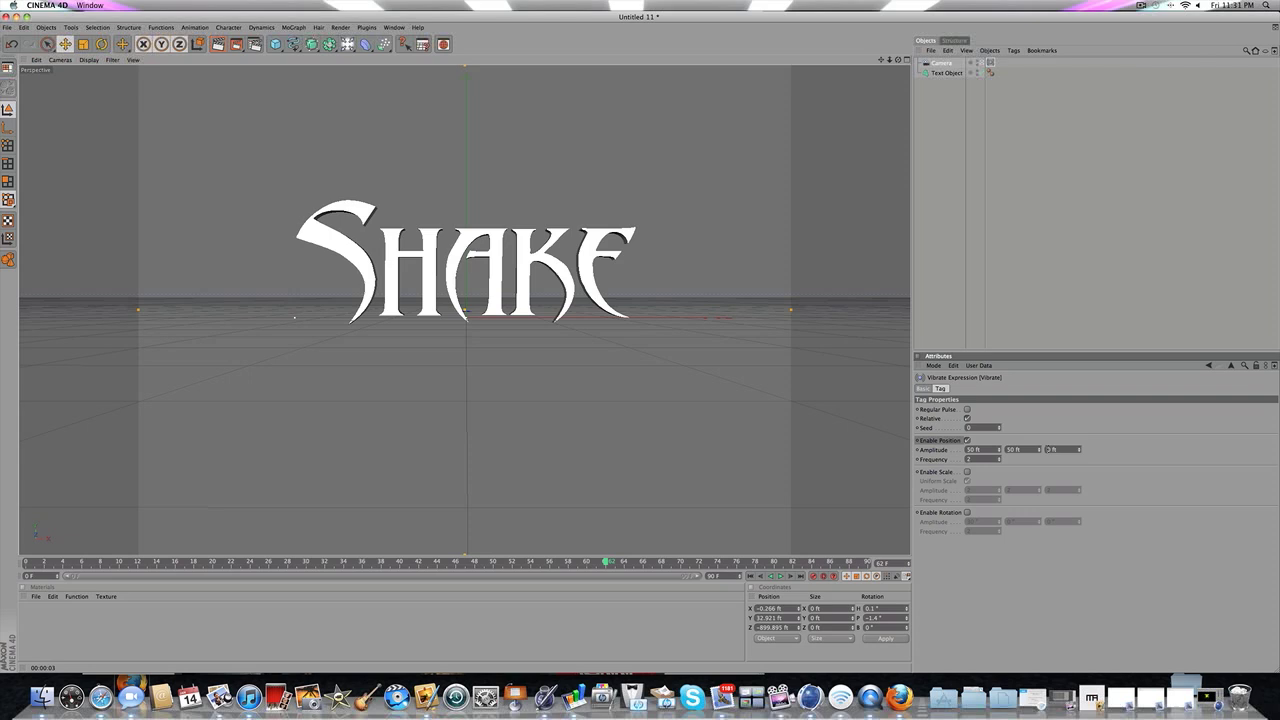
type("5")
key("BackSpace")
key("Return")
left_click_drag(1080, 450, 1080, 455)
mouse_move(999, 452)
left_mouse_down()
mouse_move(999, 410)
mouse_move(999, 480)
mouse_move(999, 452)
left_mouse_up()
key("super+z")
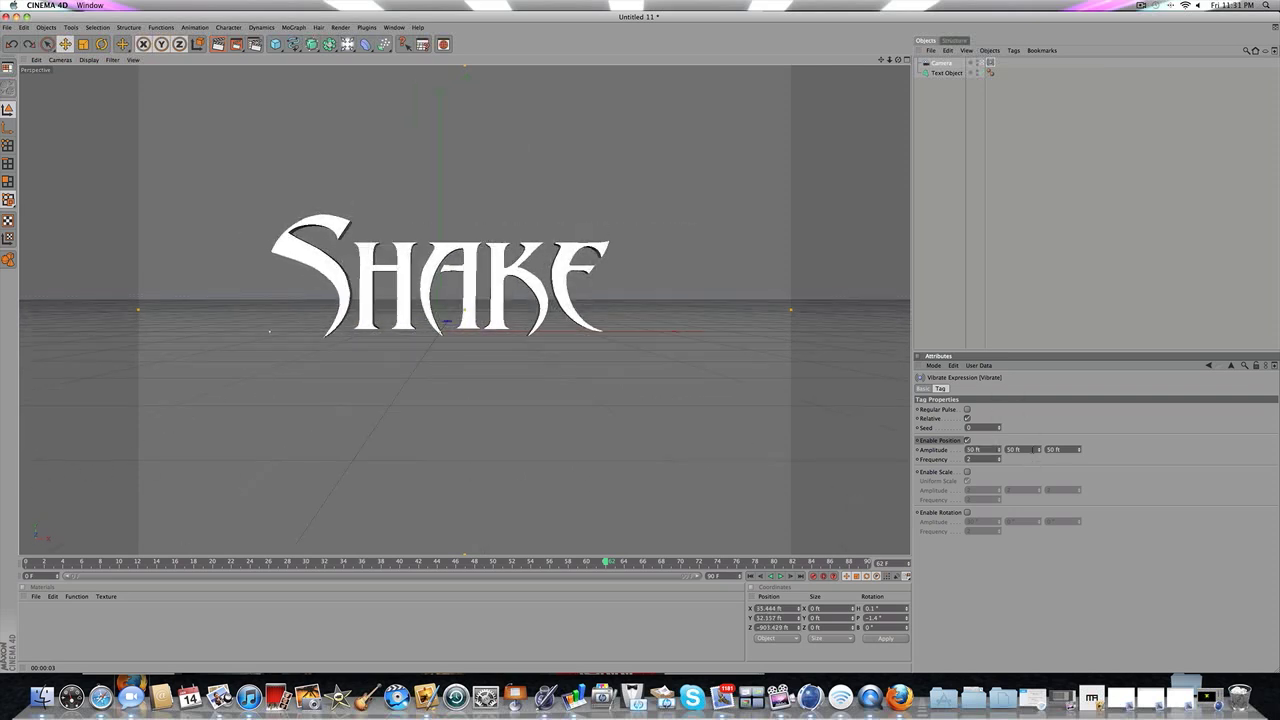
left_click_drag(1039, 450, 1039, 485)
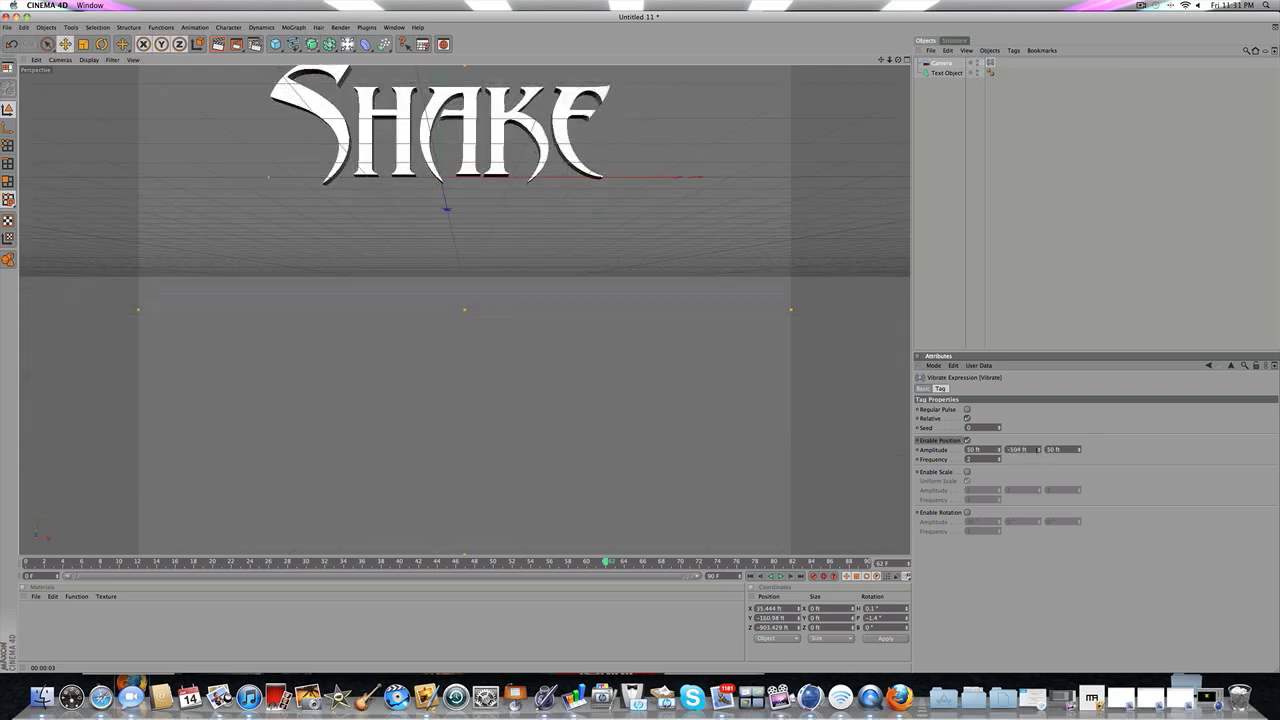
key("super+z")
key("super+z")
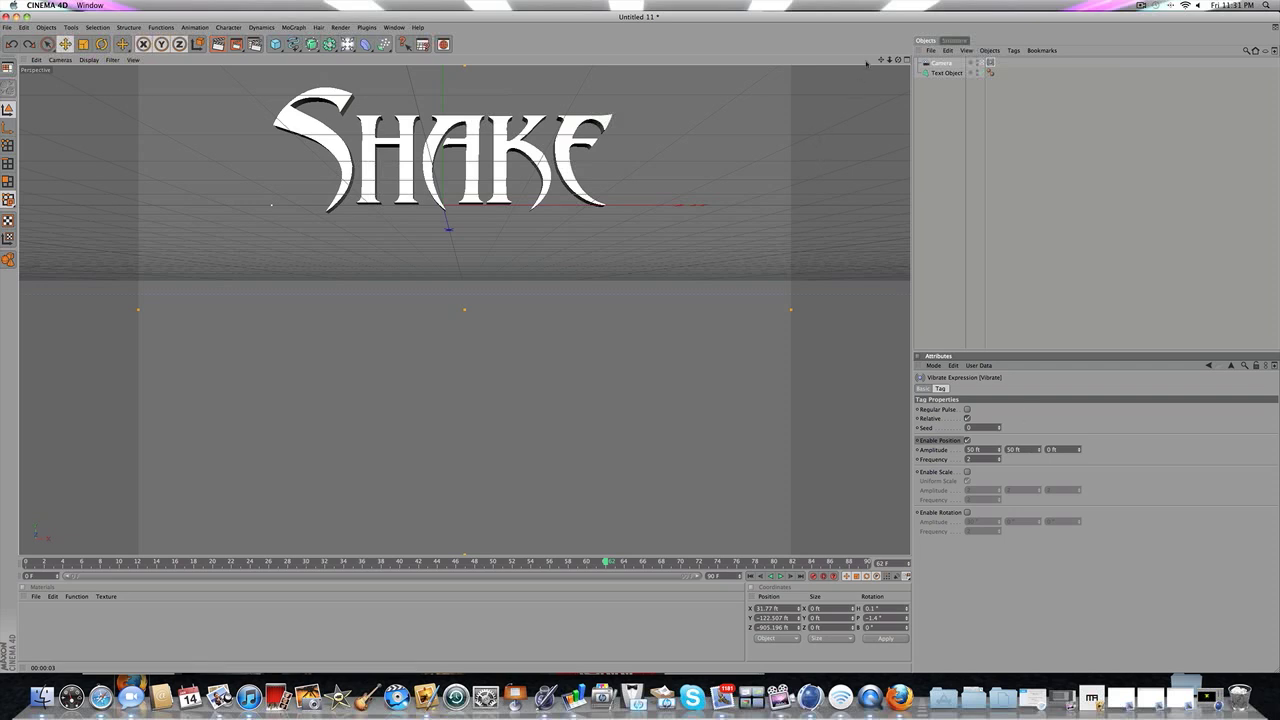
Step: Bring the text back into the camera's view and set the third position amplitude value to 50 ft
left_click_drag(641, 348, 648, 493)
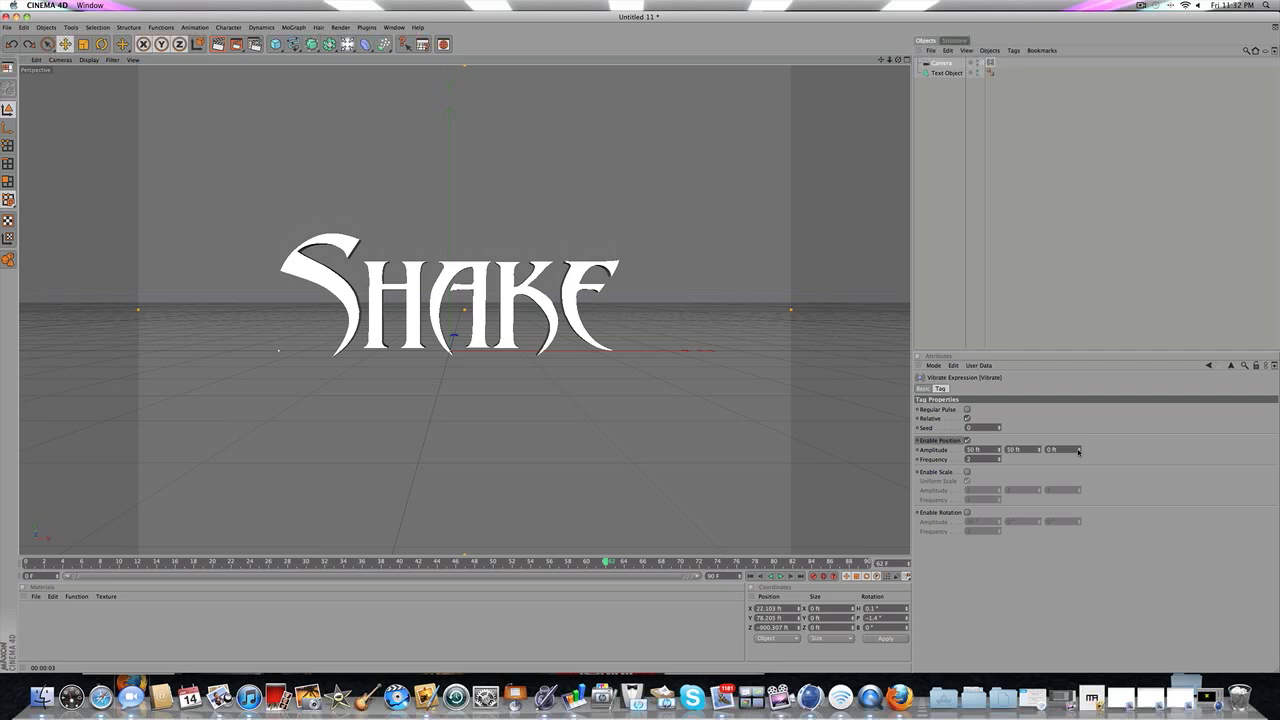
left_click_drag(1079, 450, 1079, 501)
left_click_drag(1060, 450, 1045, 450)
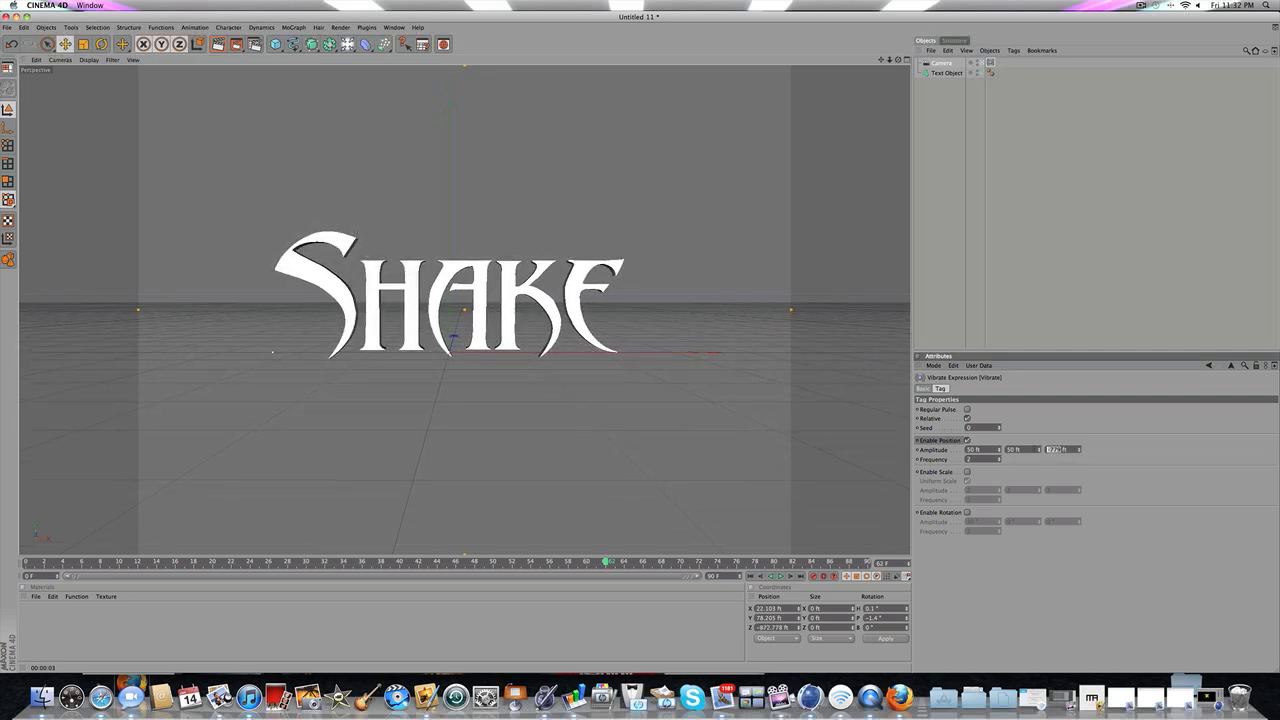
type("50")
left_click(1066, 229)
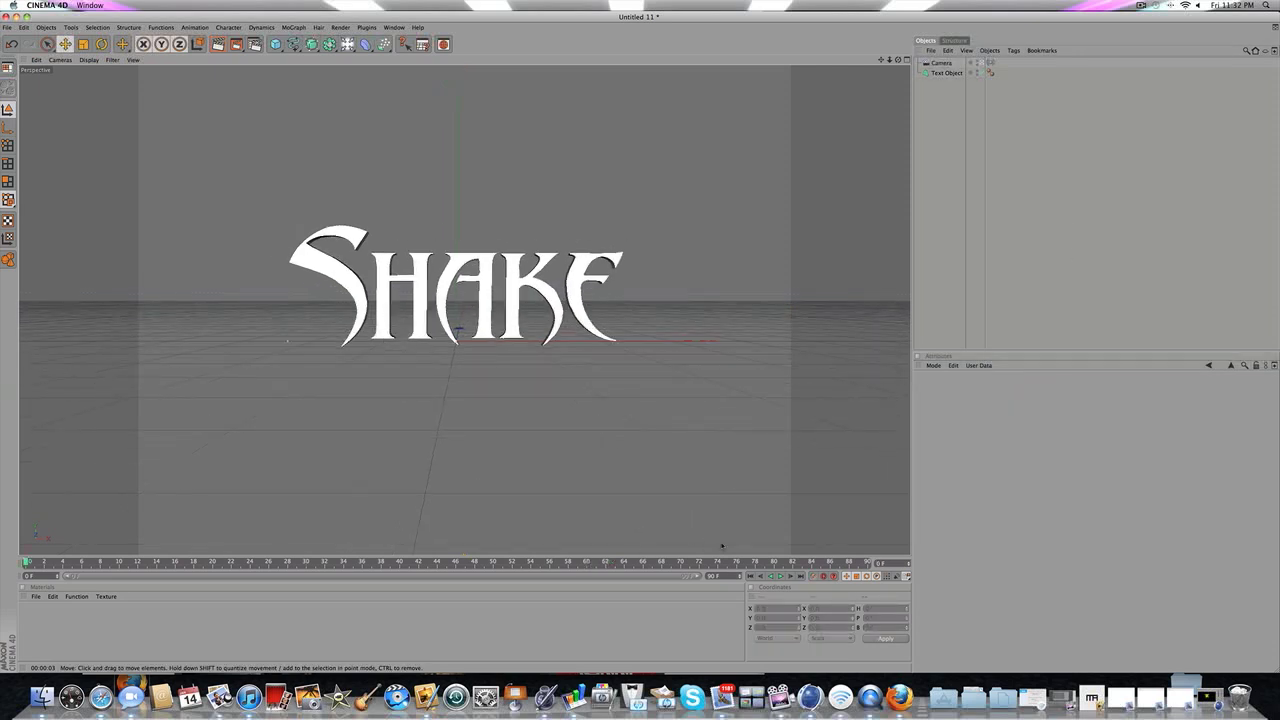
Step: Preview the camera shake by playing the animation, reopen the Vibrate tag's settings, and replay from near the start
left_click(780, 576)
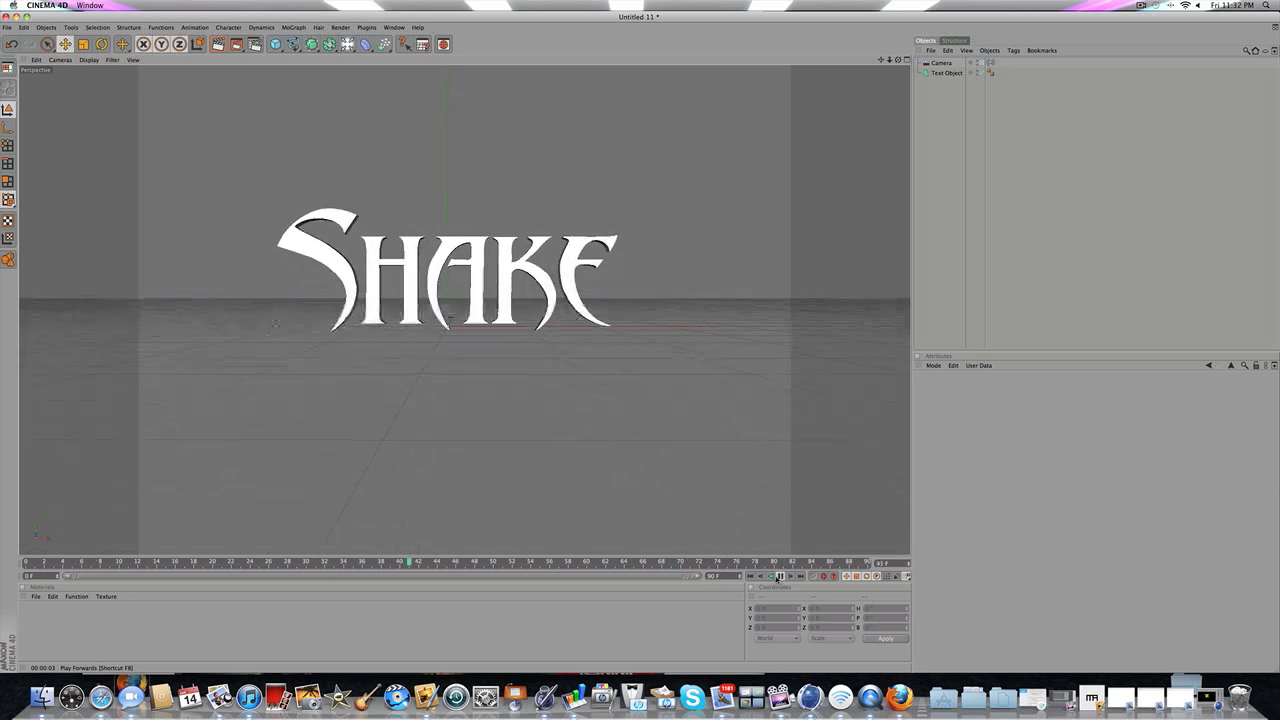
left_click(780, 576)
left_click(938, 62)
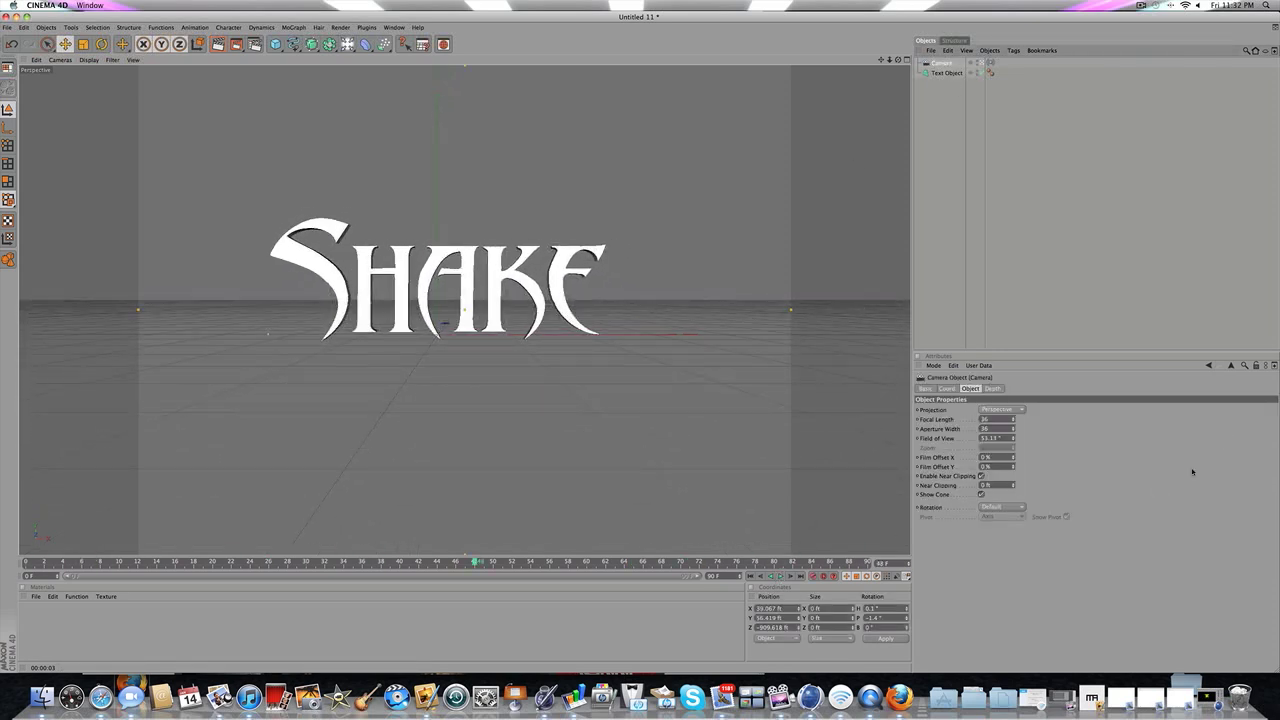
left_click(990, 62)
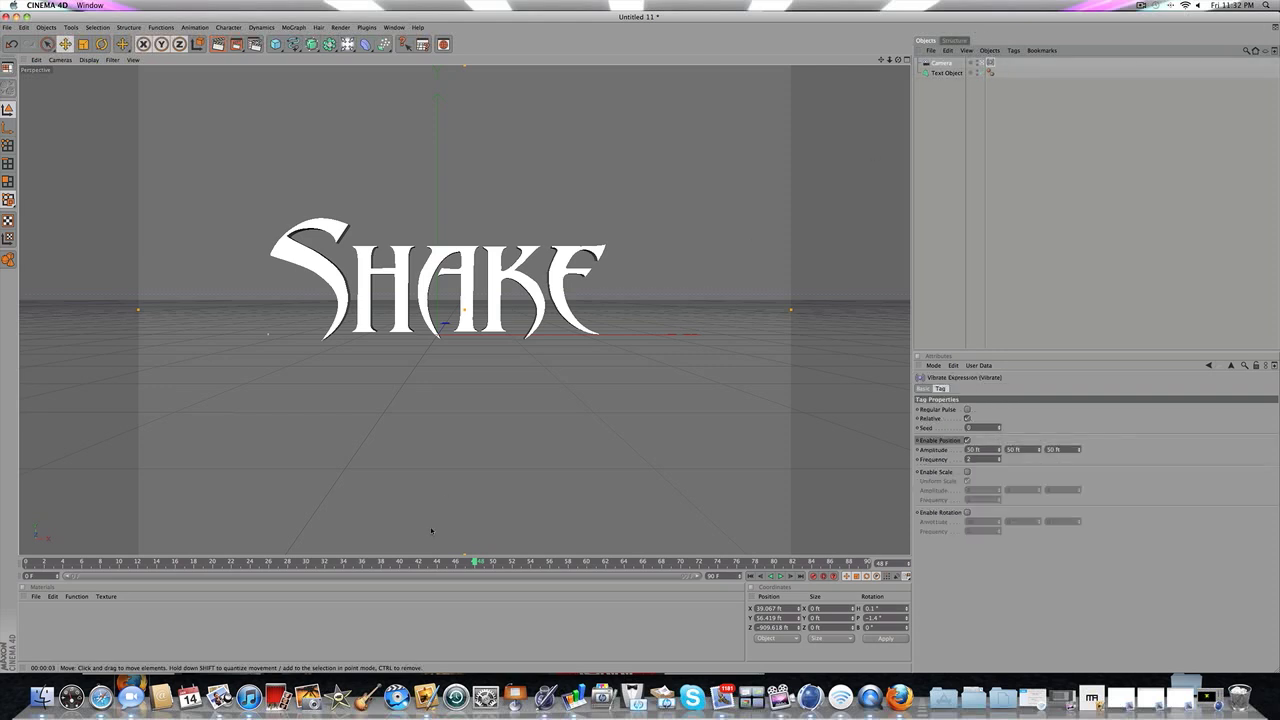
left_click_drag(428, 557, 55, 517)
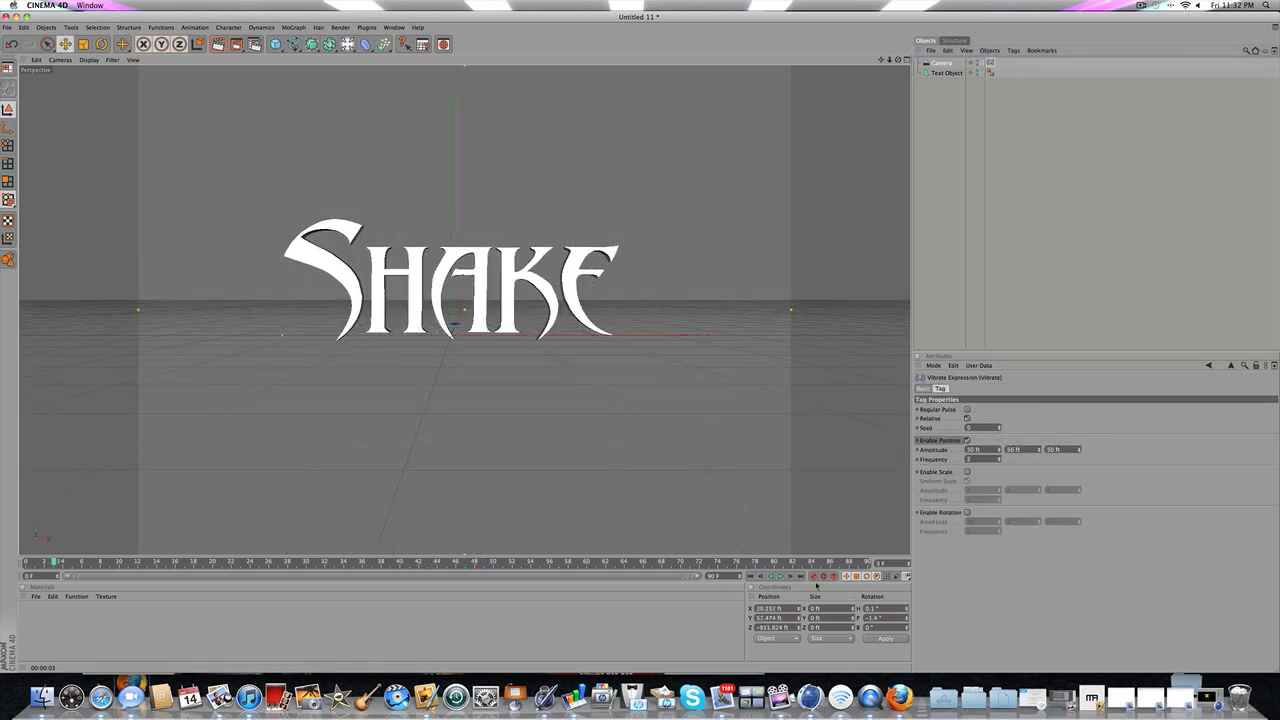
left_click(780, 576)
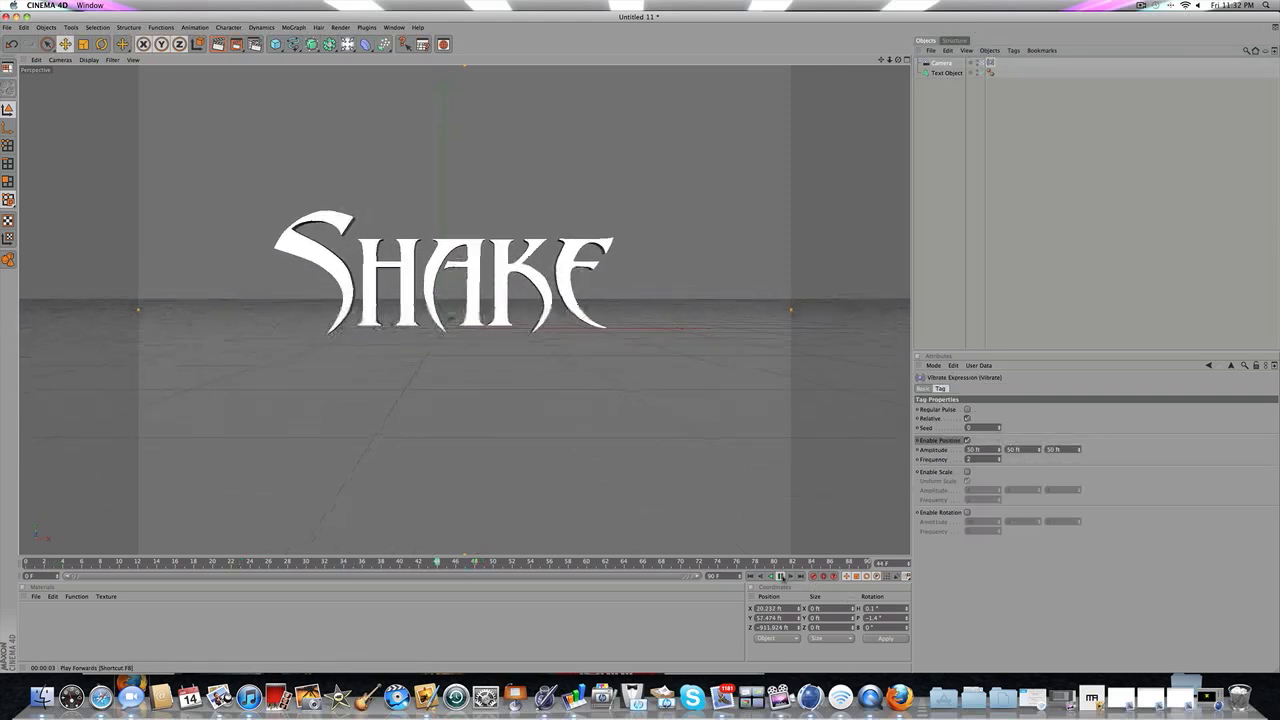
Step: Set the Vibrate tag's position frequency to 1 and preview the camera shake from frame 0
left_click(968, 459)
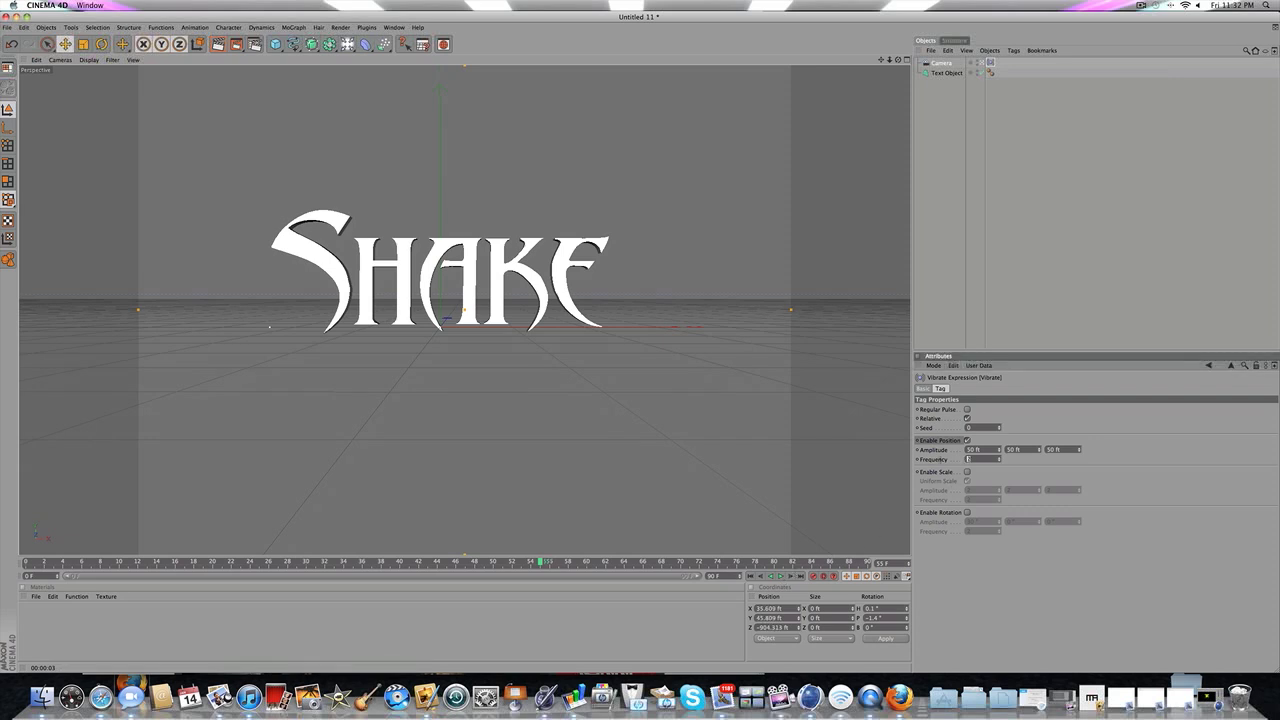
key("Return")
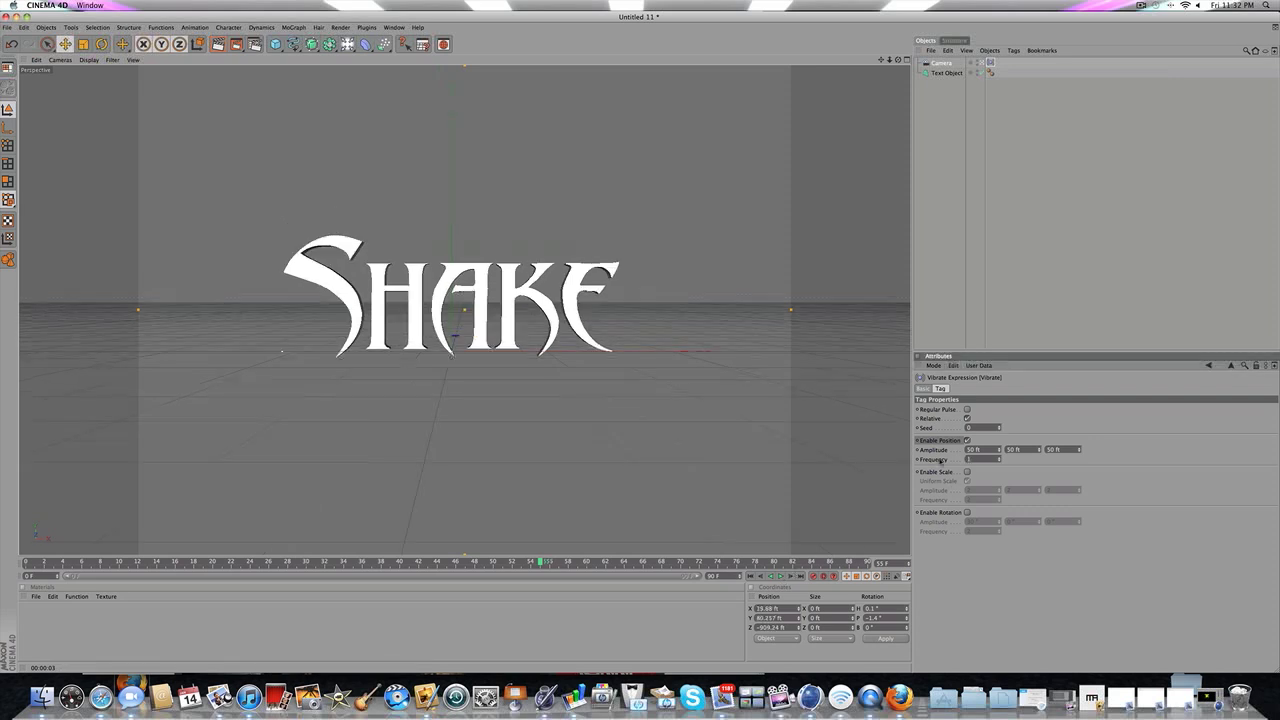
left_click_drag(541, 562, 1, 516)
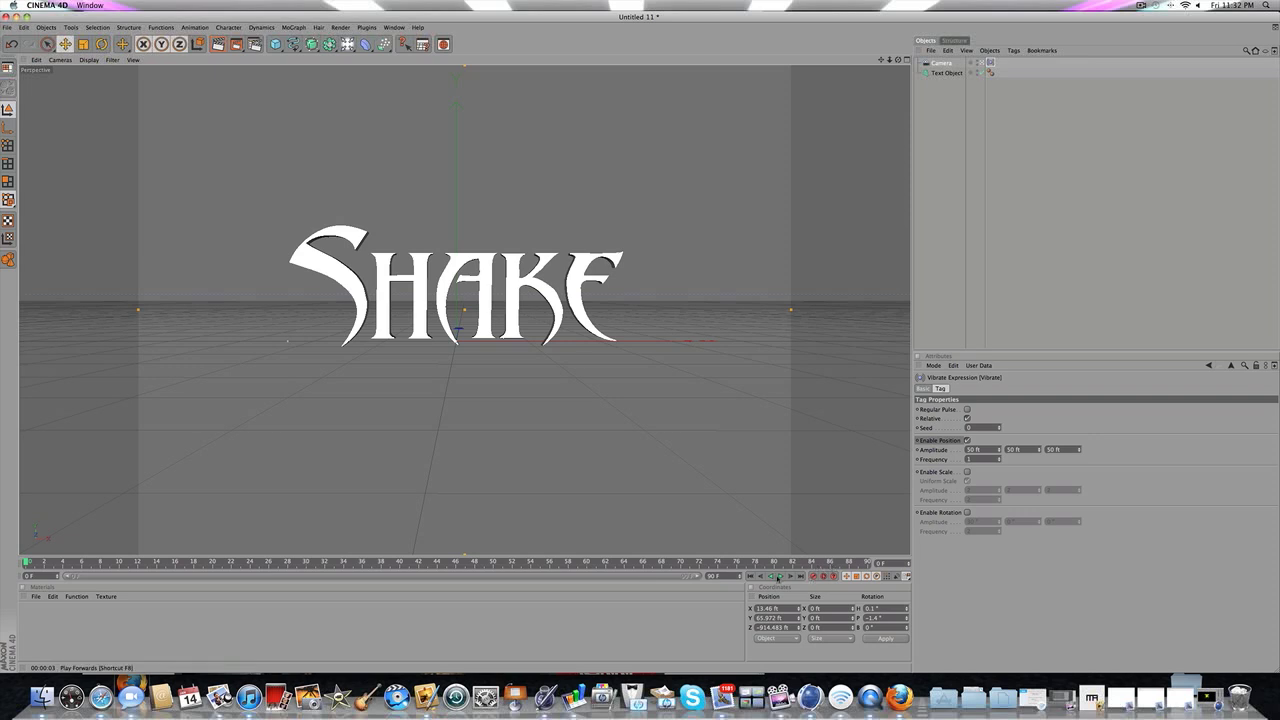
left_click(778, 576)
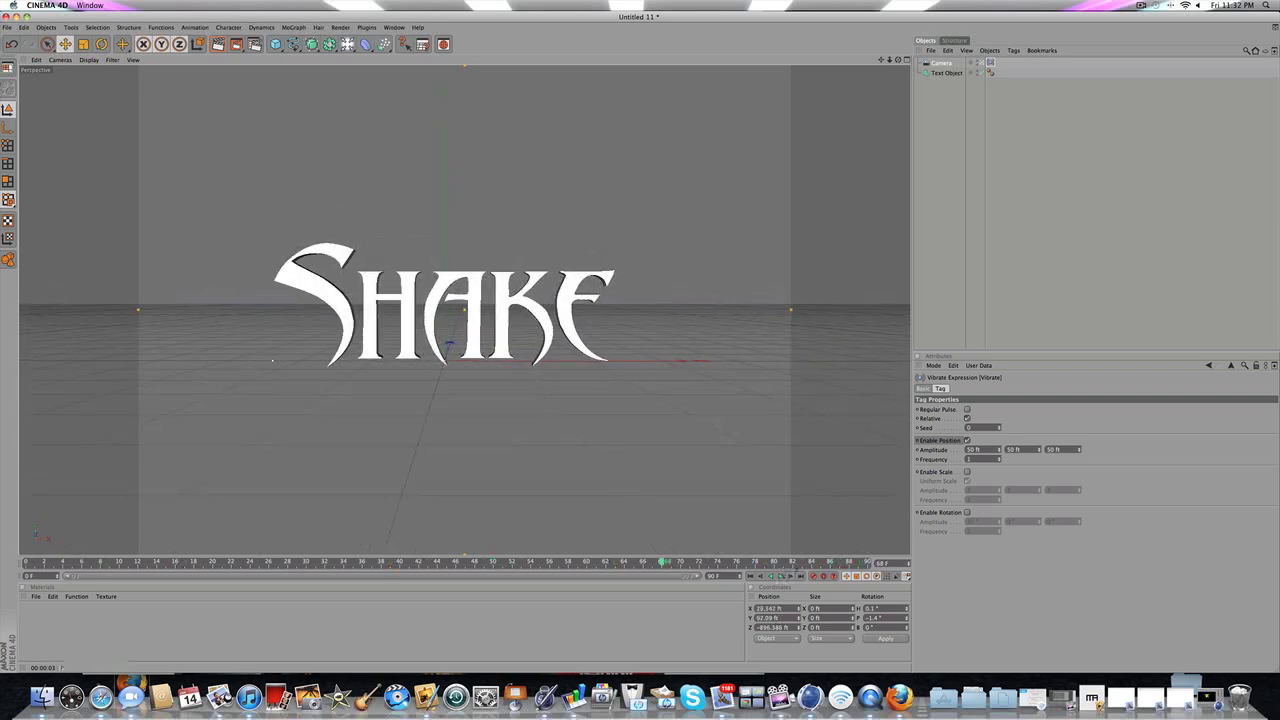
left_click(574, 489)
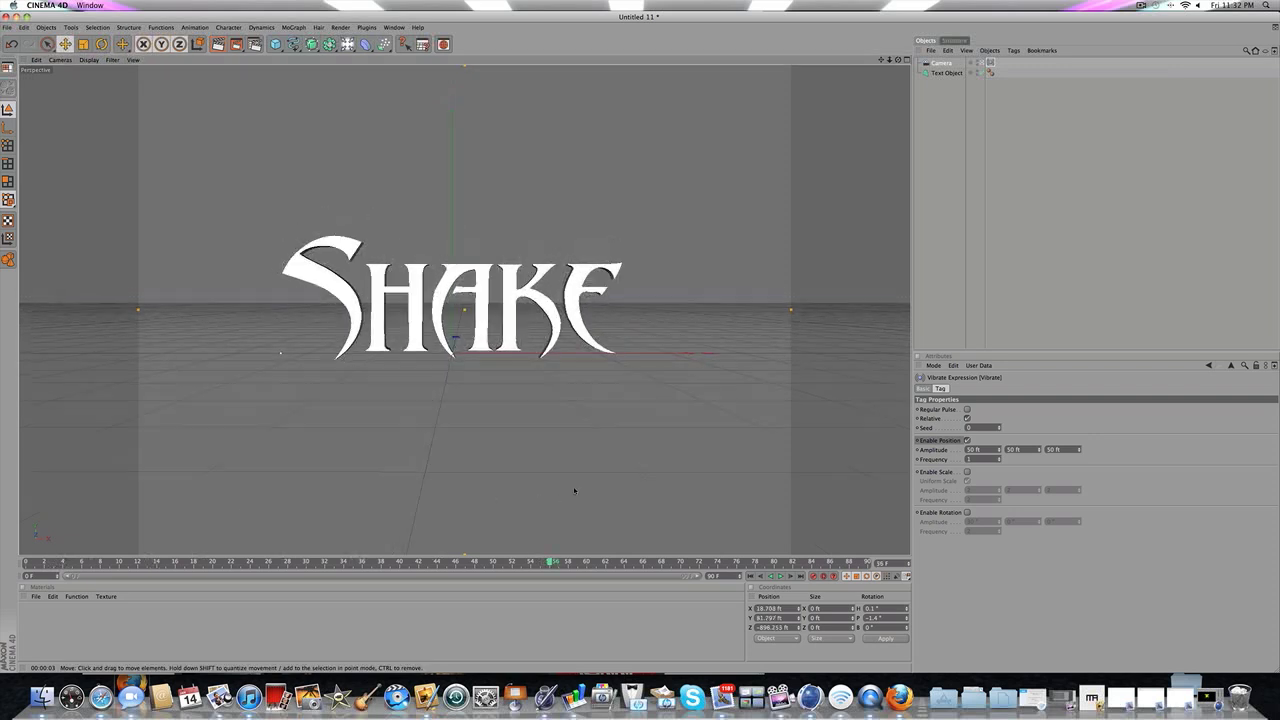
Step: Try scale vibration and rotation vibration on the Vibrate tag, previewing the rotation shake from the start, and disable both
left_click(966, 472)
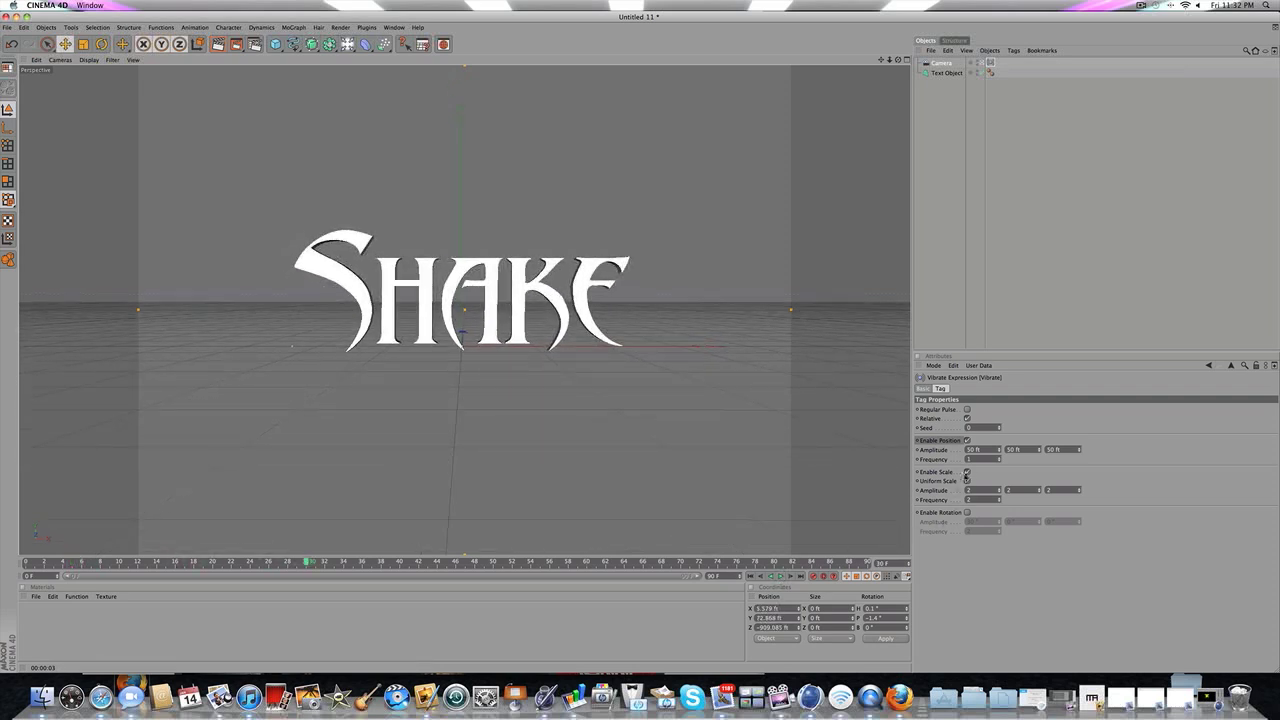
left_click(966, 472)
left_click(966, 512)
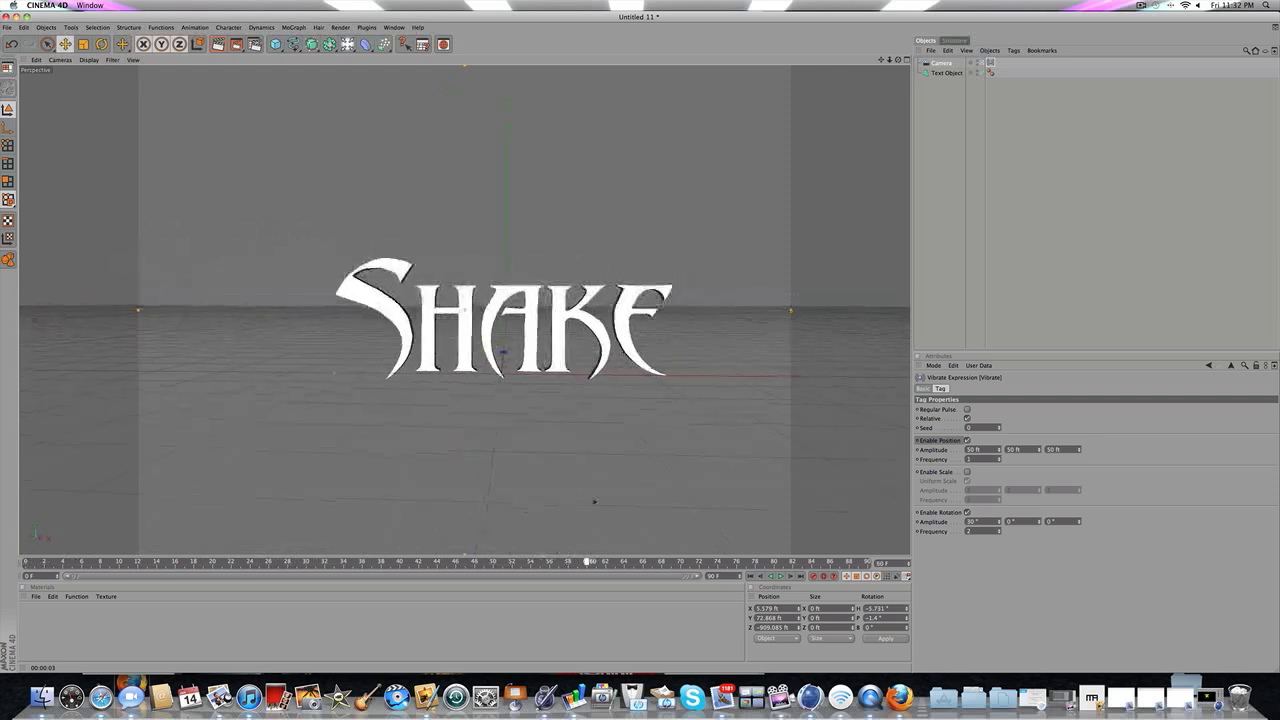
left_click_drag(898, 488, 26, 488)
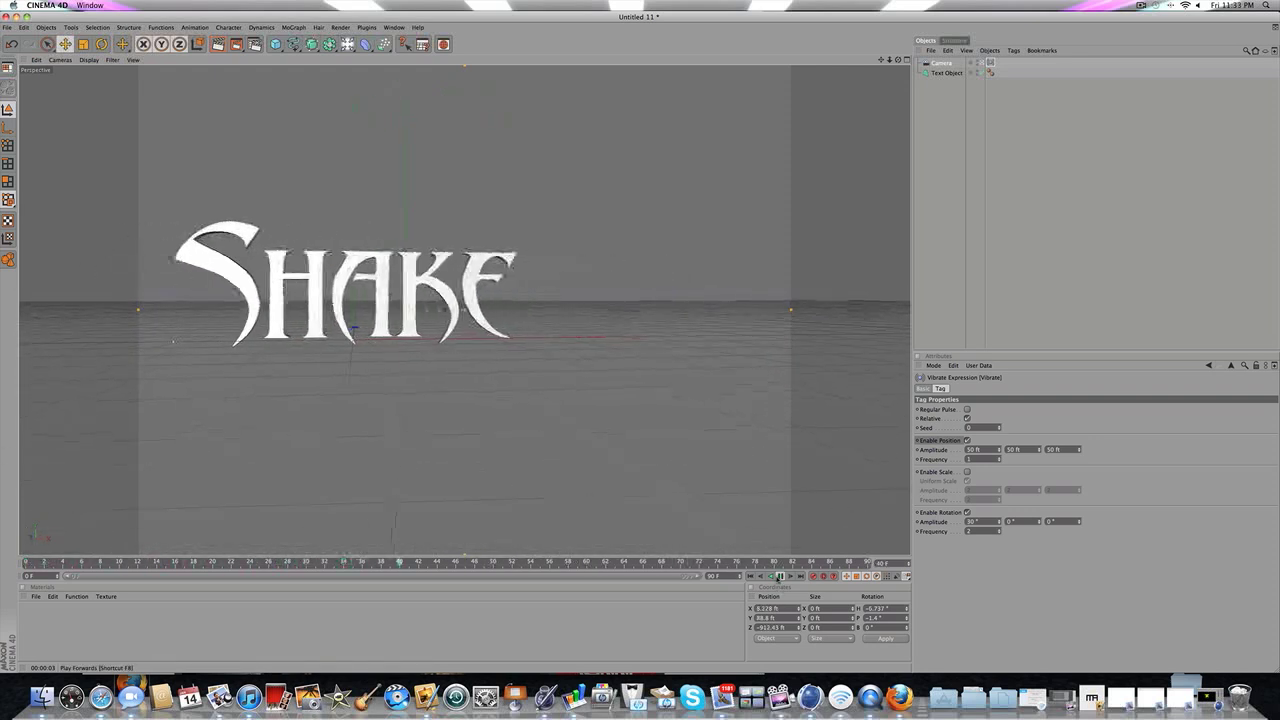
left_click(967, 512)
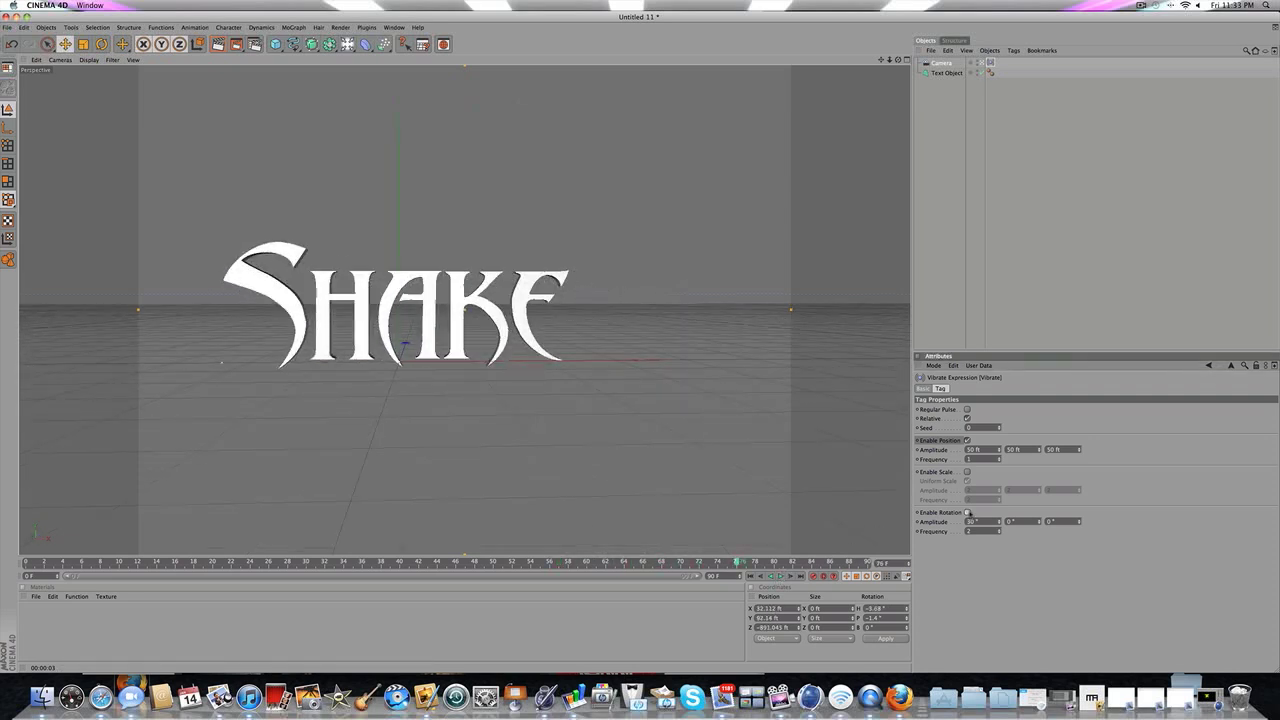
left_click(1049, 263)
left_click(946, 73)
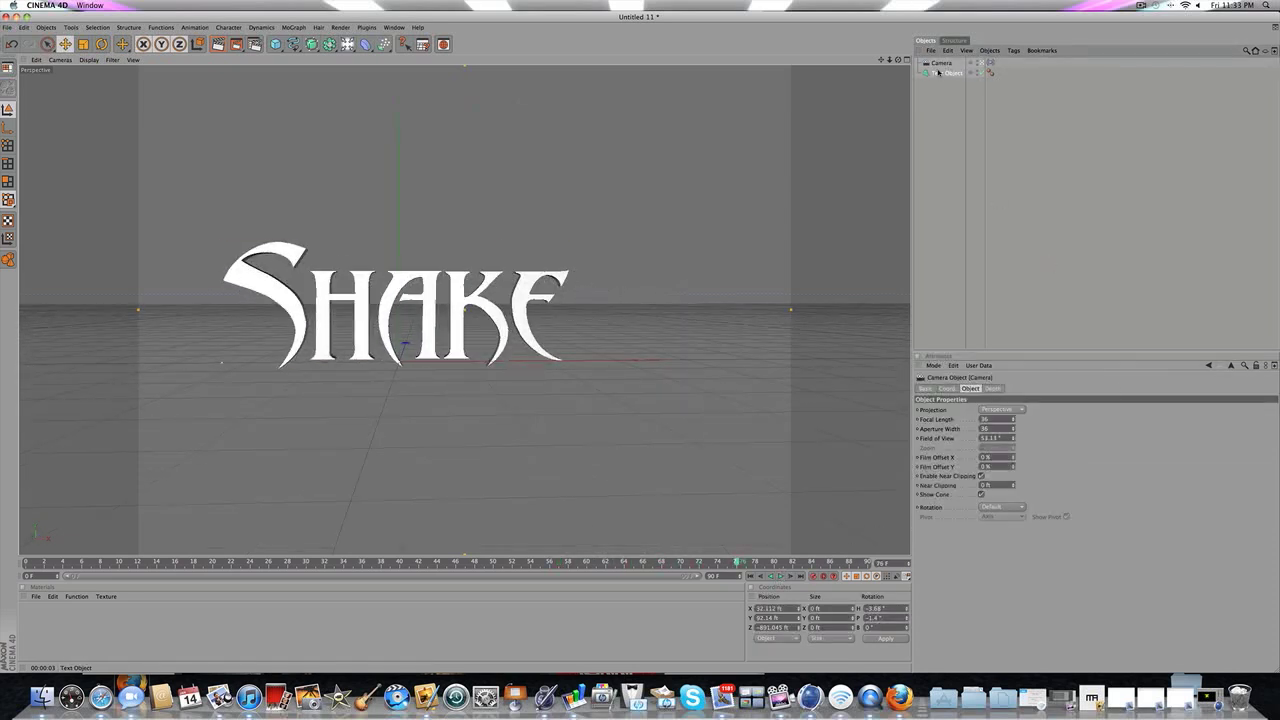
left_click(939, 94)
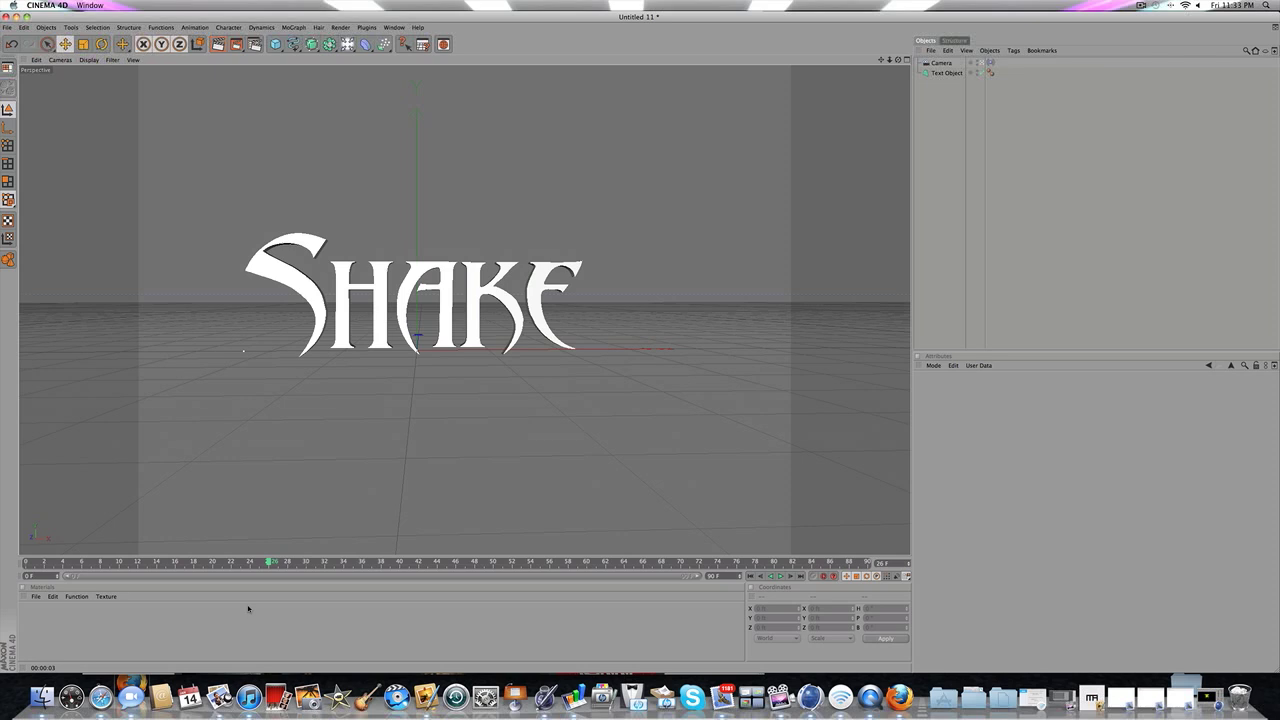
left_click(1140, 5)
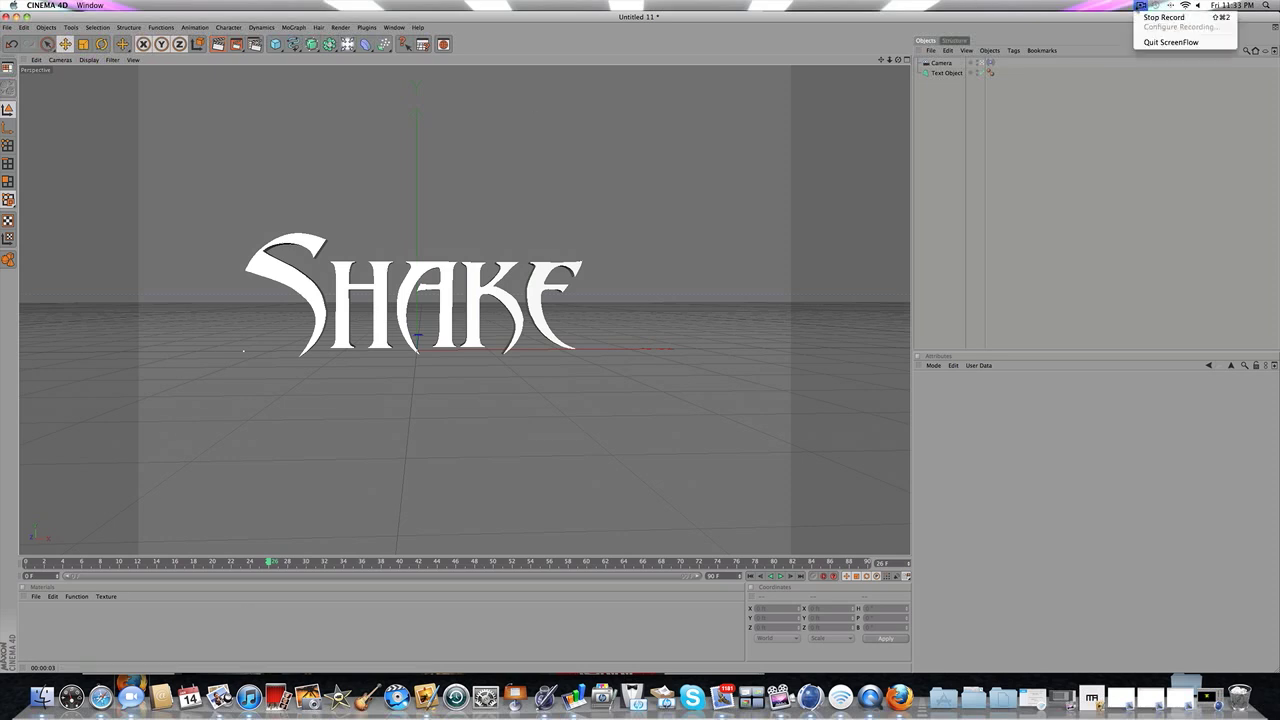